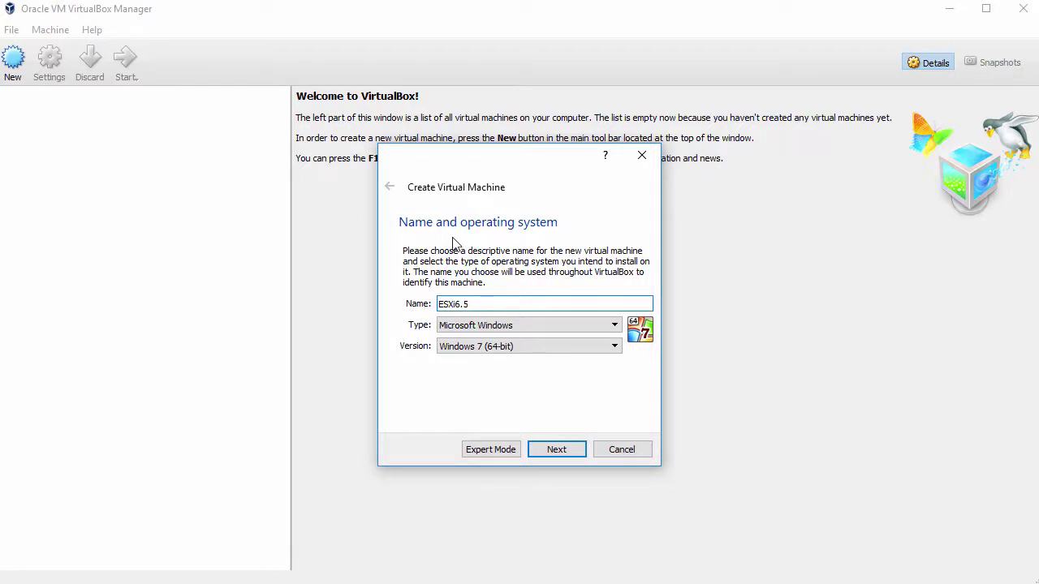
Set the ESXi6.5 machine's type to Linux and its version to Other Linux (64-bit).
left_click(505, 324)
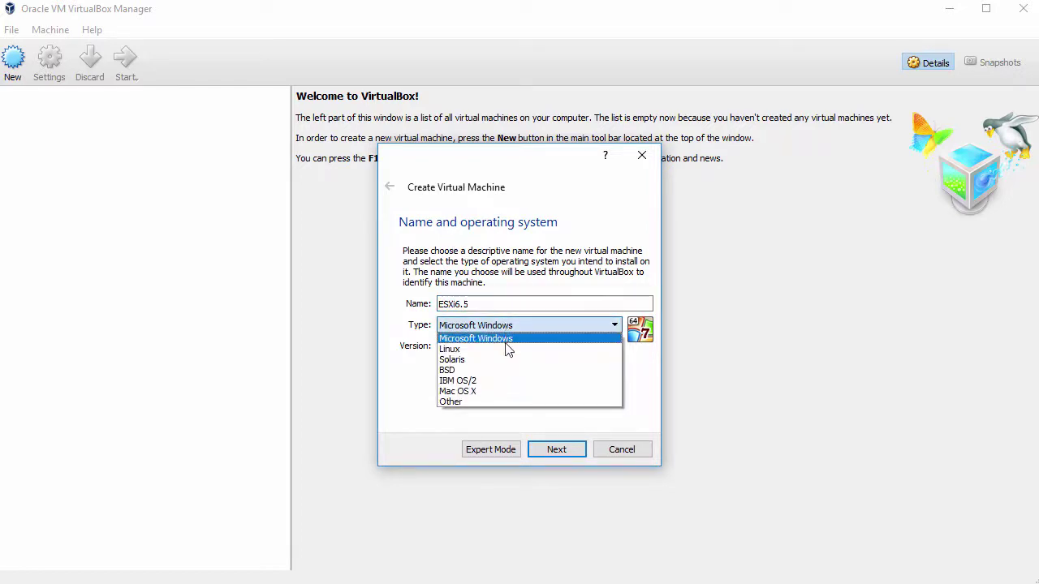
left_click(506, 350)
left_click(615, 347)
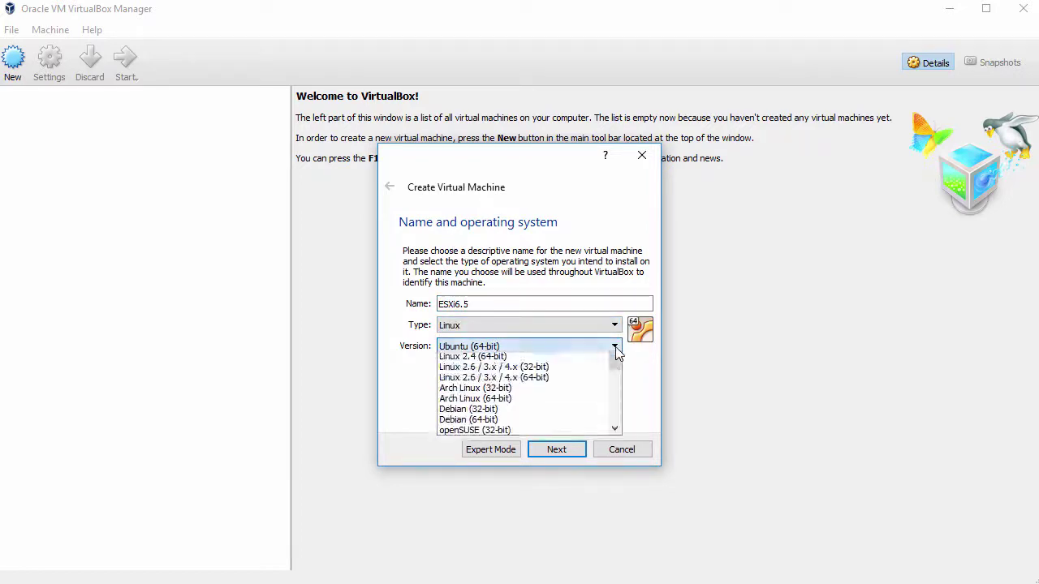
left_click_drag(617, 416, 617, 442)
left_click(556, 451)
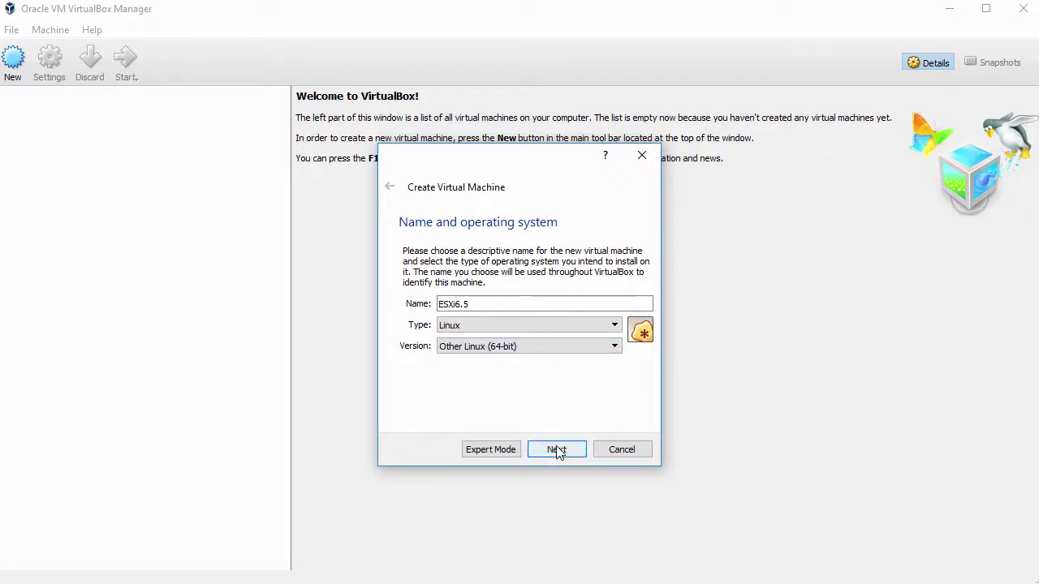
left_click(556, 450)
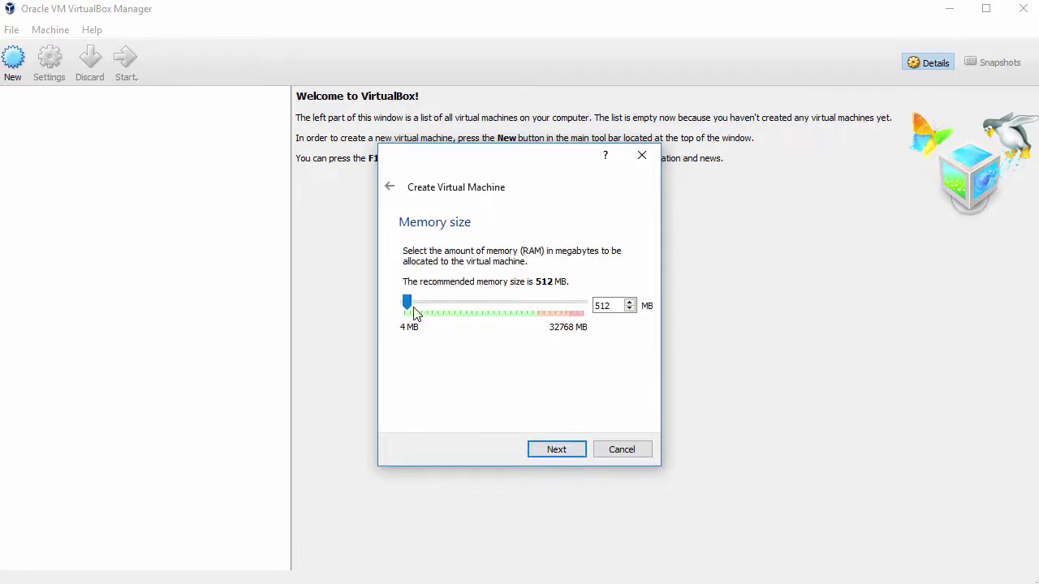
Give the machine 4096 MB of memory and choose to create a new virtual hard disk.
left_click_drag(406, 306, 424, 302)
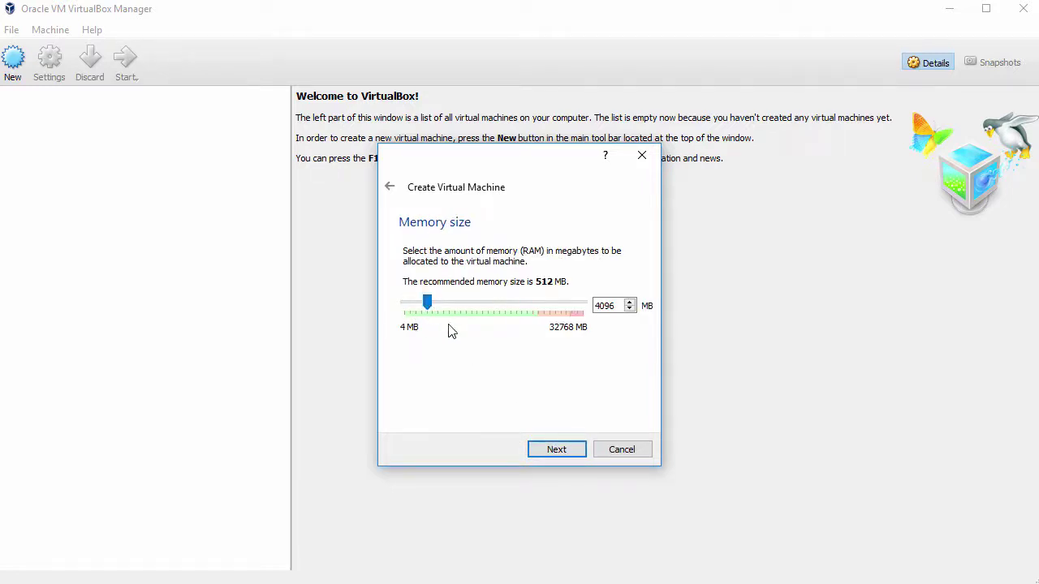
left_click(548, 450)
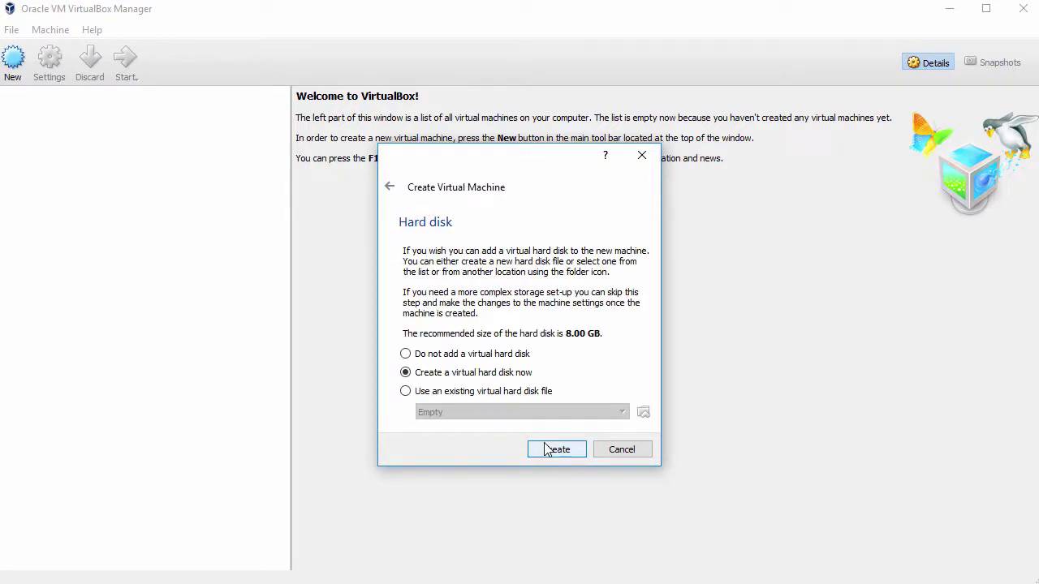
left_click(546, 451)
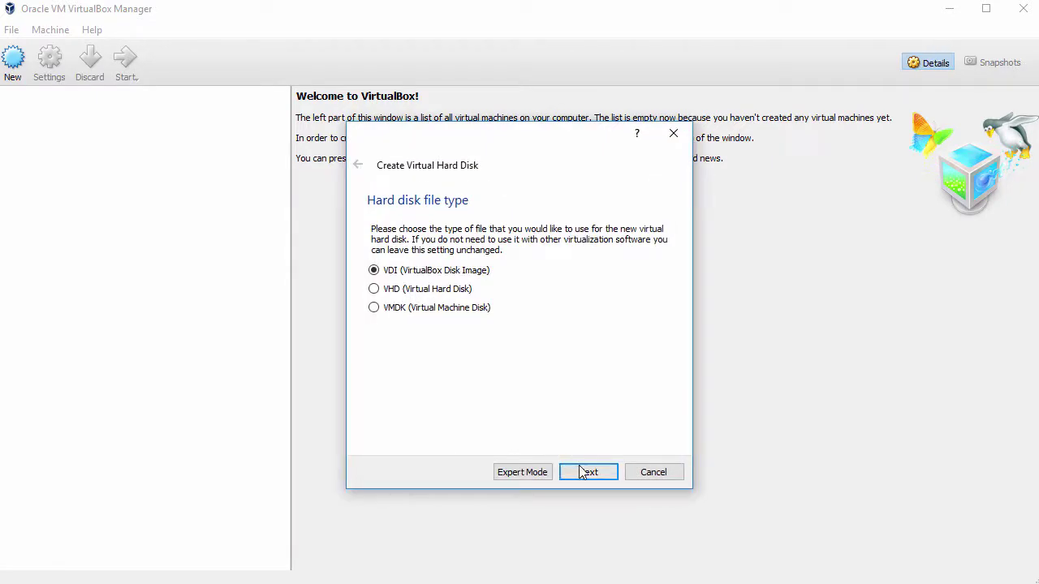
Create a dynamically allocated 51.84 GB VDI disk to finish the machine.
left_click(582, 473)
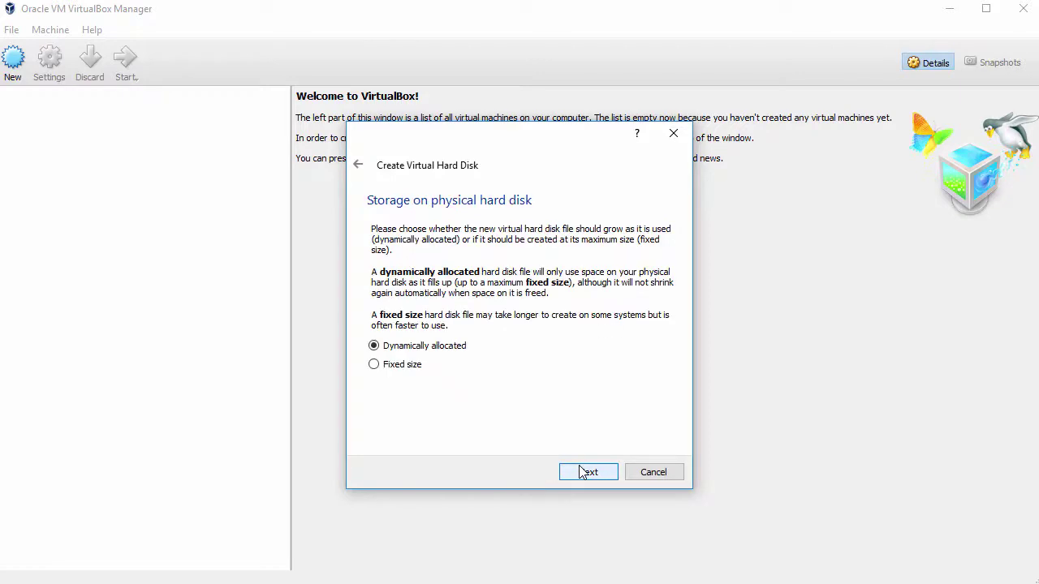
left_click(582, 473)
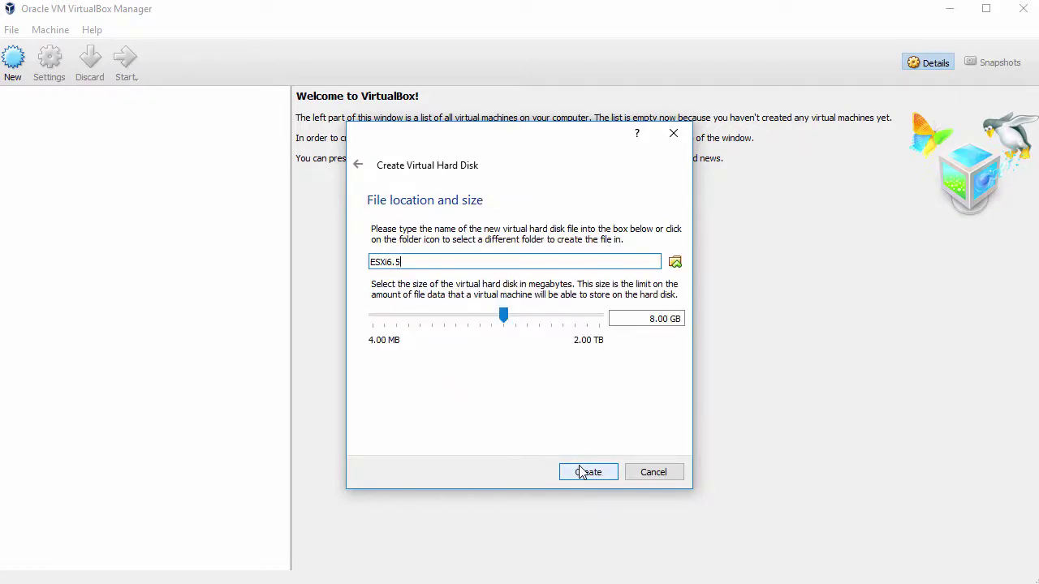
left_click_drag(503, 314, 537, 316)
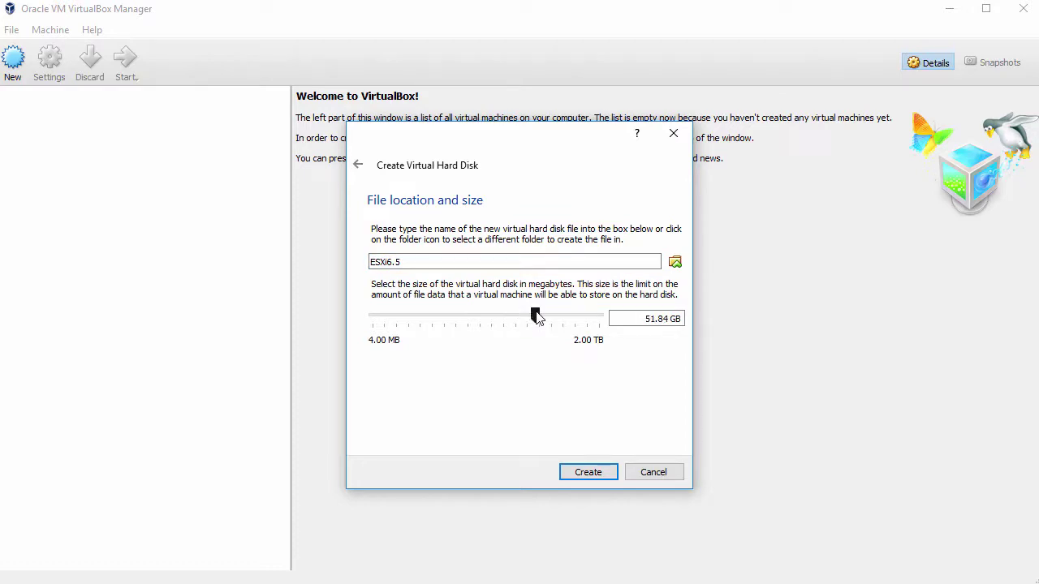
left_click(589, 472)
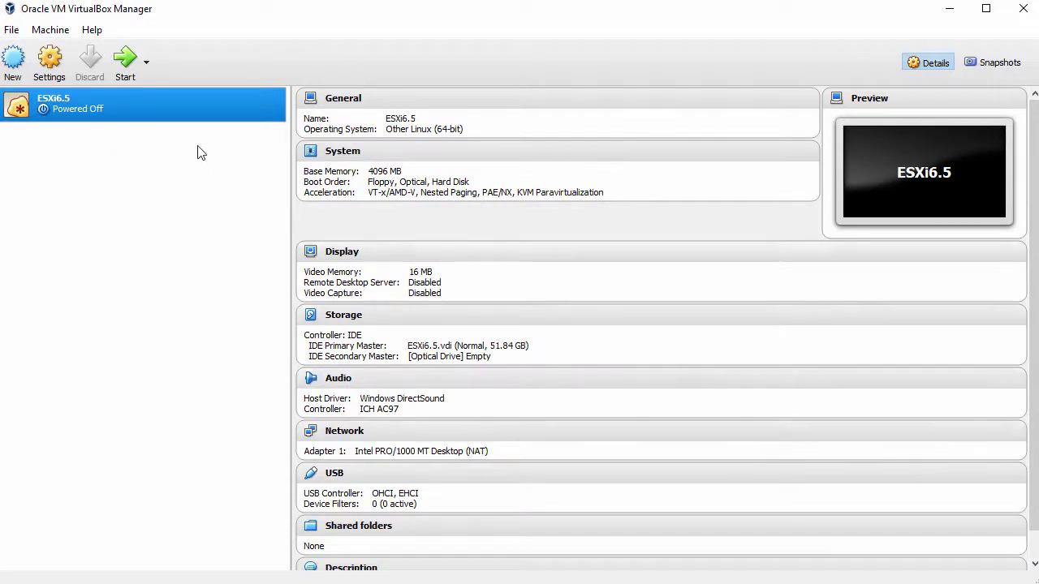
In ESXi6.5's system settings, drop Floppy and boot Hard Disk before Optical.
right_click(181, 97)
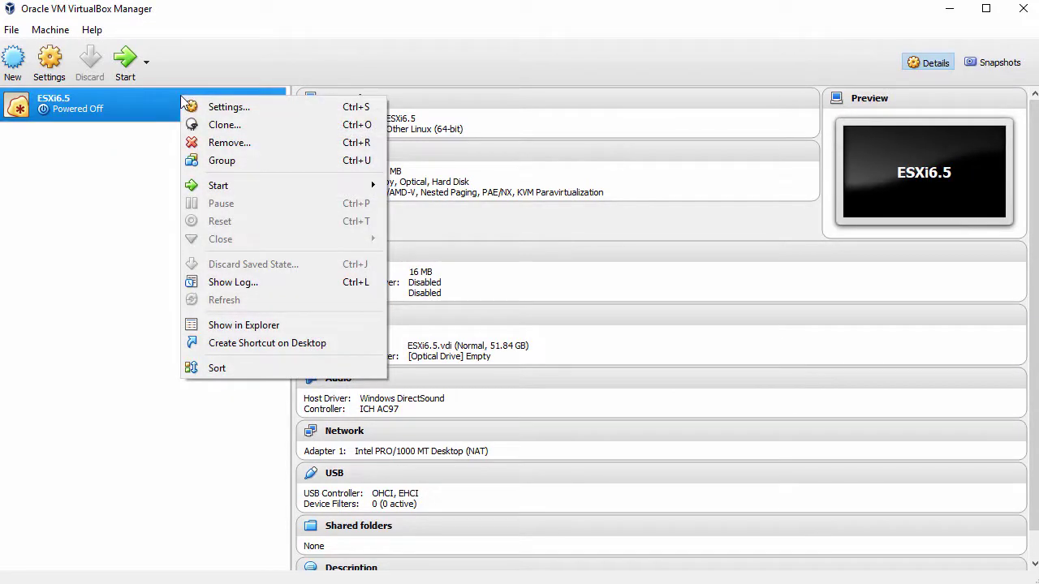
left_click(231, 107)
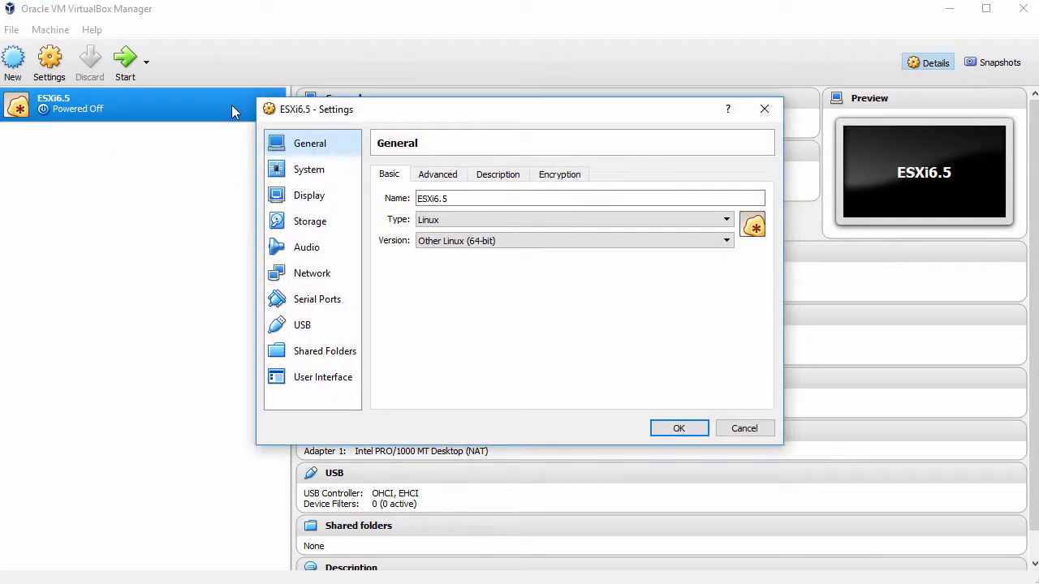
left_click(325, 171)
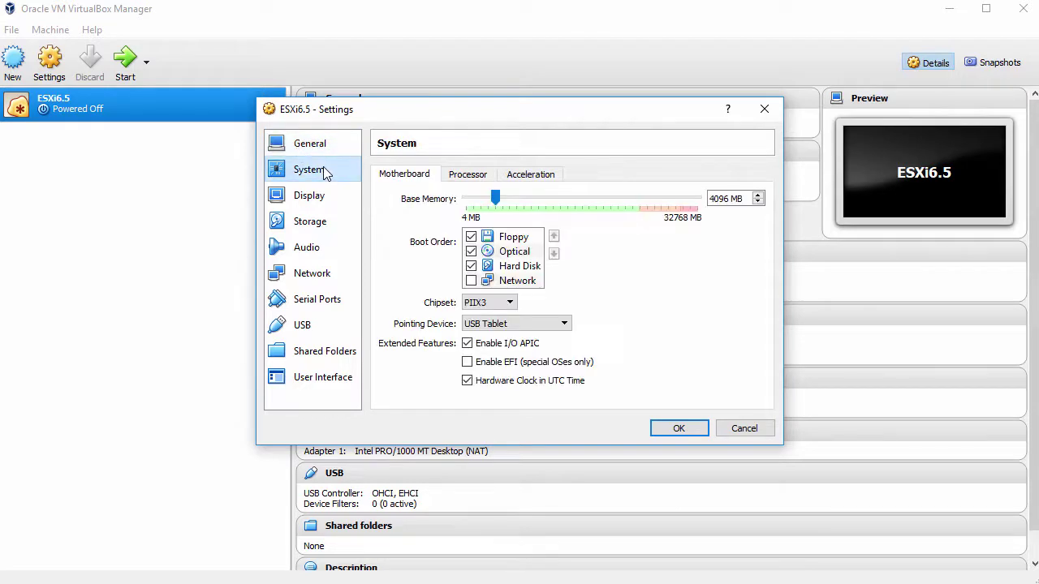
left_click(472, 241)
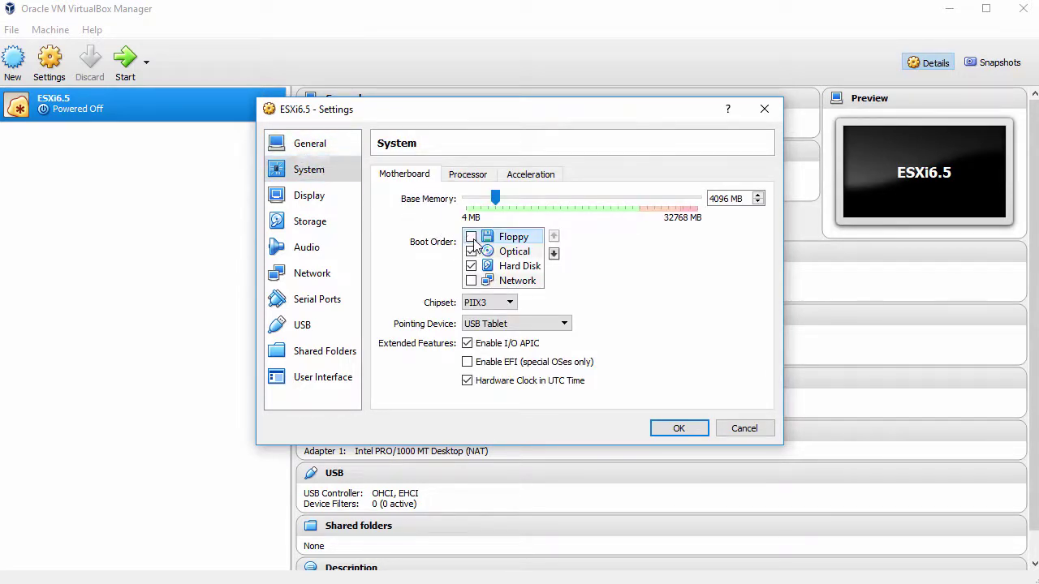
left_click(516, 266)
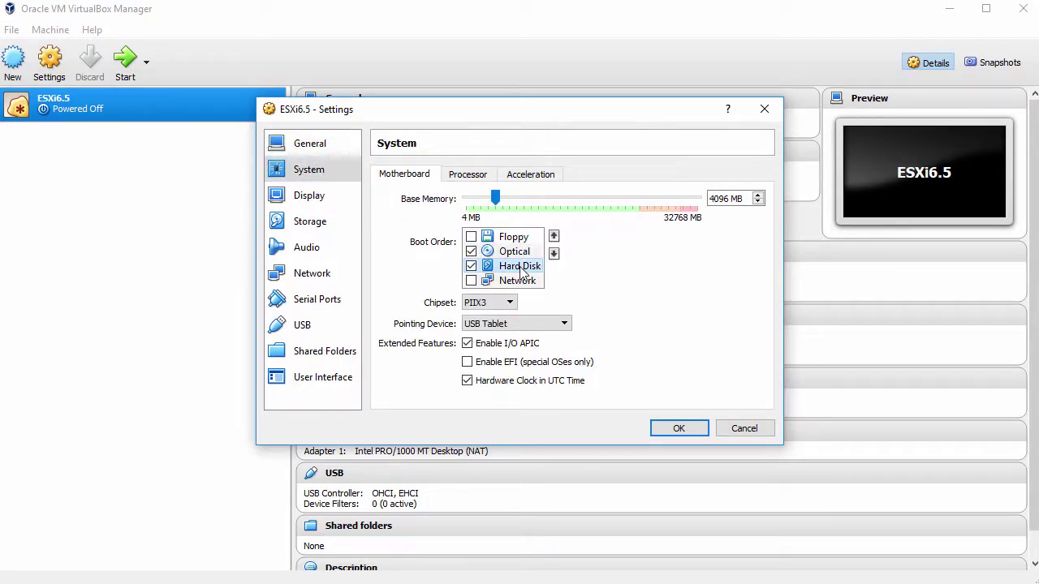
left_click(554, 237)
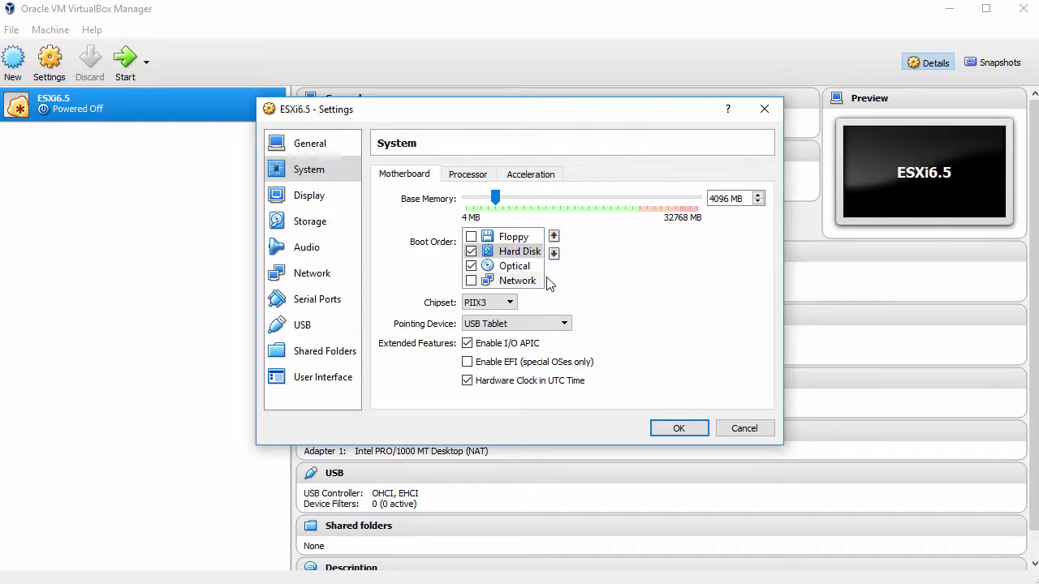
Set the pointing device to PS/2 Mouse and the processor count to 2.
left_click(548, 324)
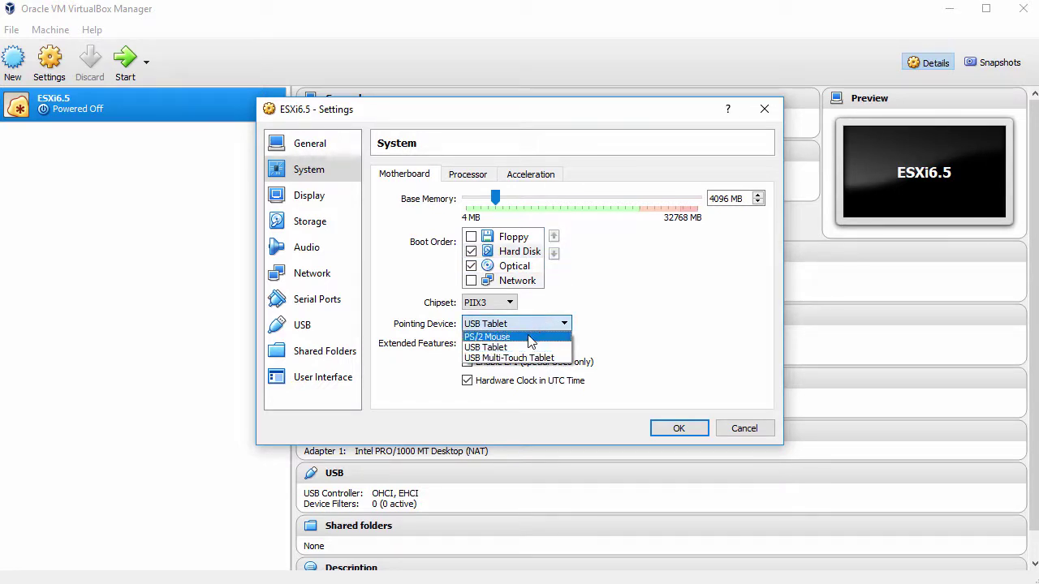
left_click(531, 336)
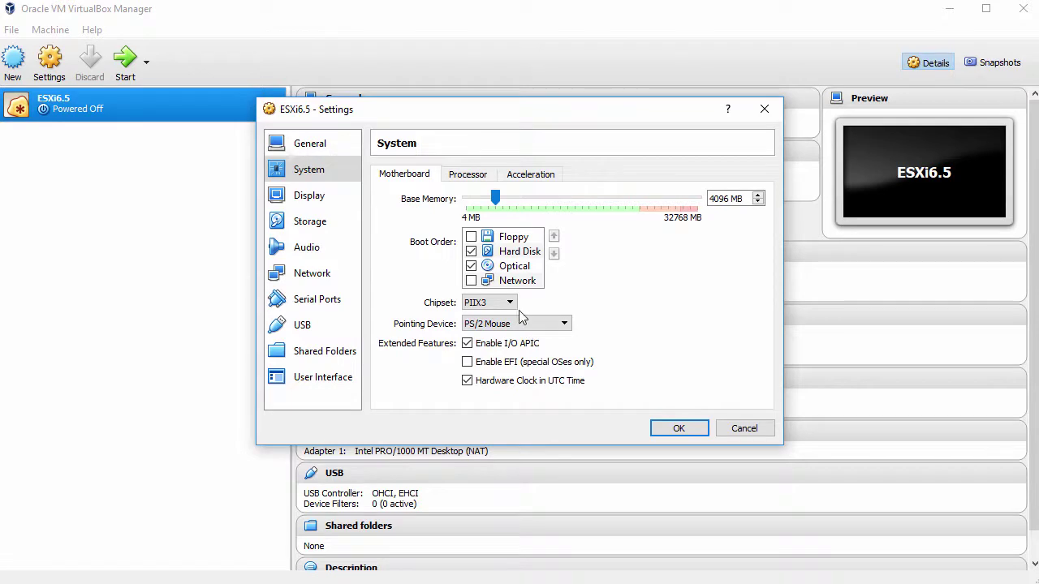
left_click(477, 178)
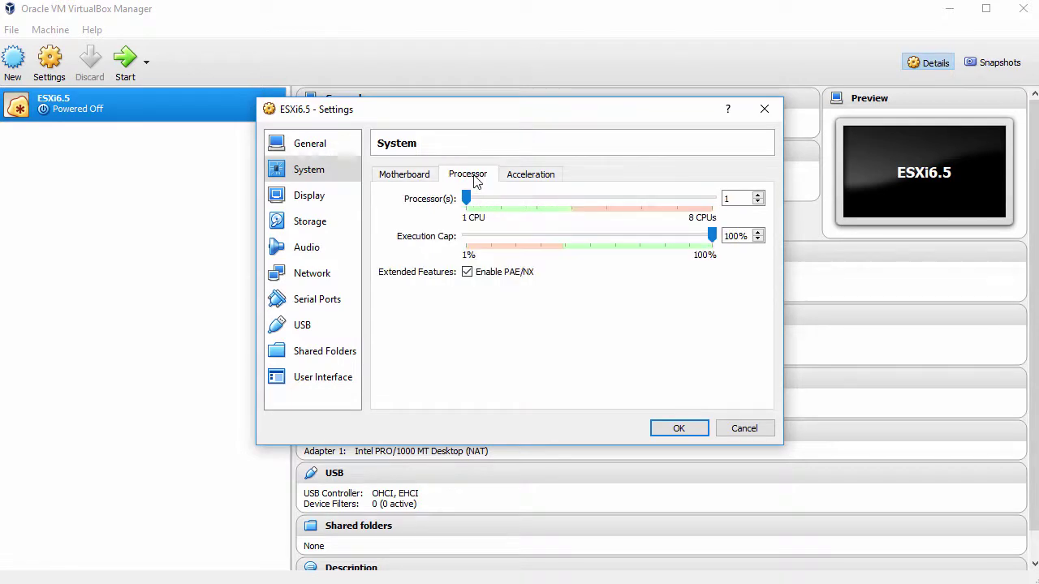
left_click(756, 196)
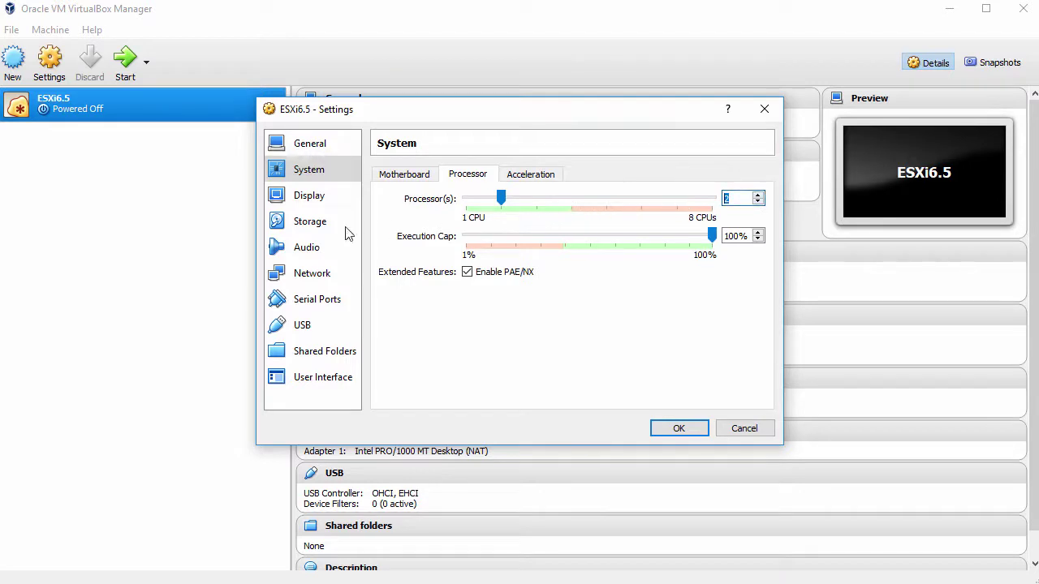
left_click(310, 222)
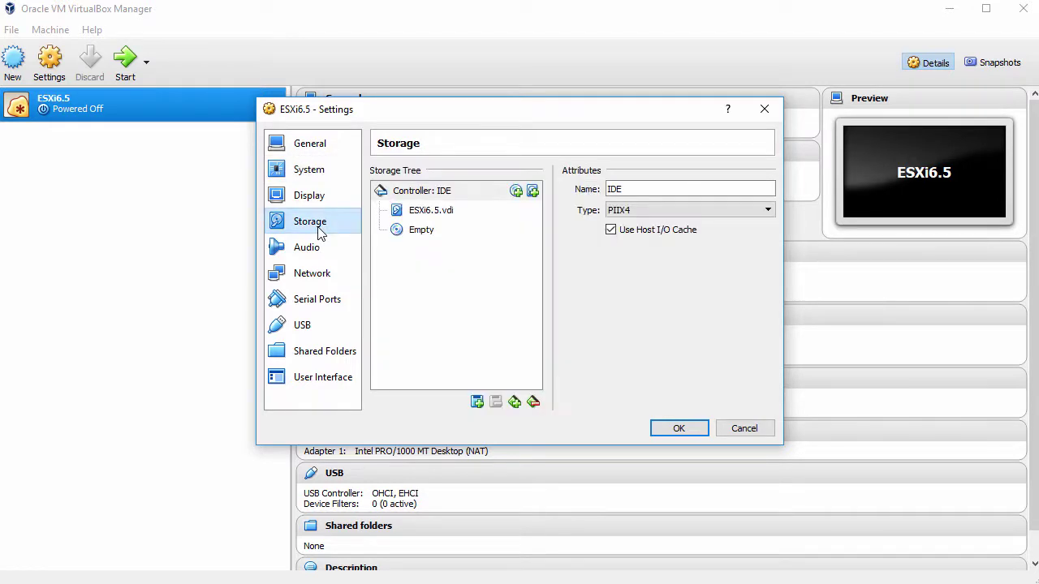
Mount the VMware-VMvisor-Installer ISO from Downloads in the empty optical drive.
left_click(424, 231)
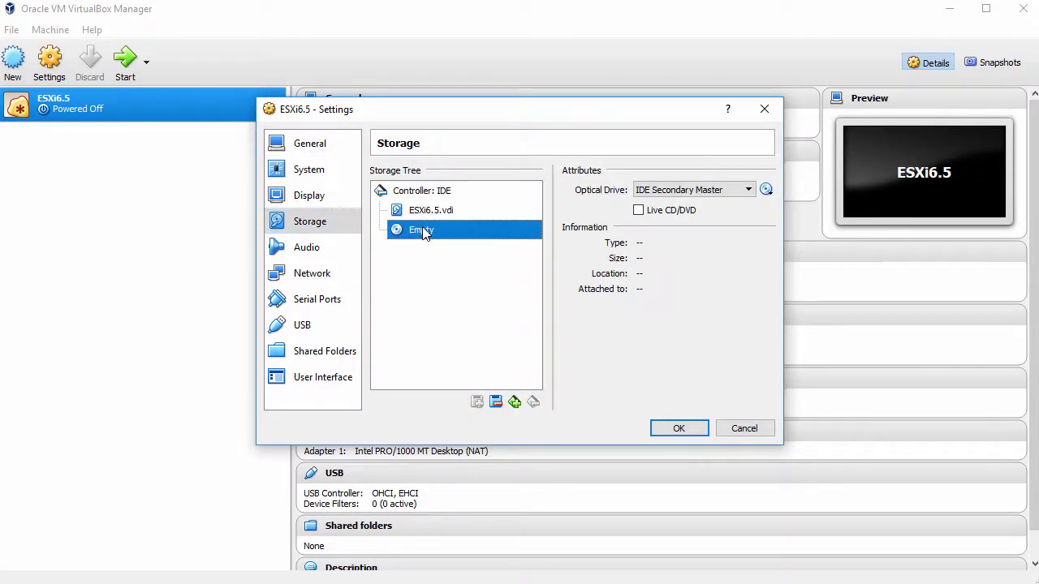
left_click(766, 189)
left_click(825, 211)
left_click(504, 244)
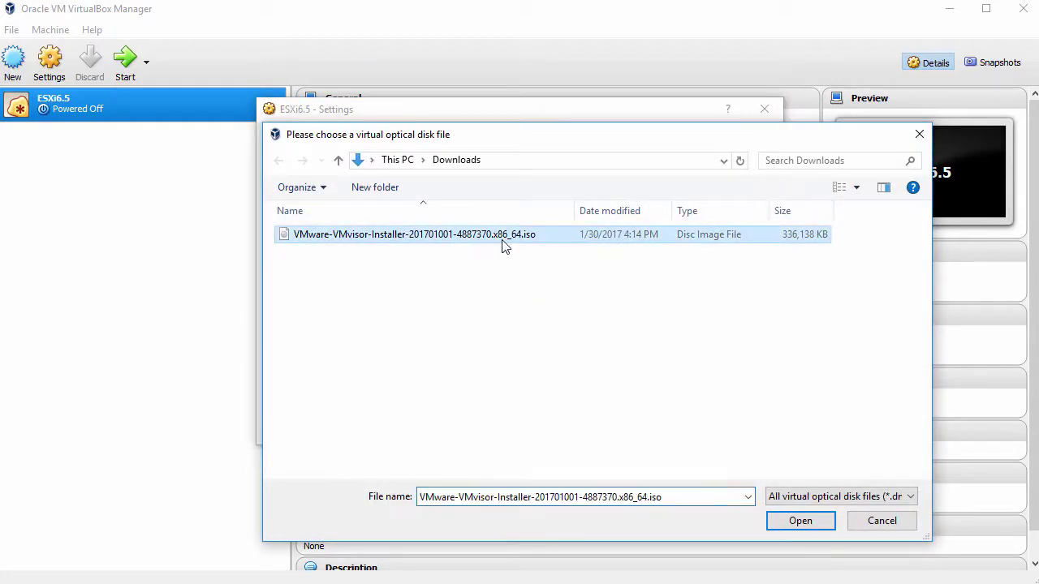
left_click(811, 523)
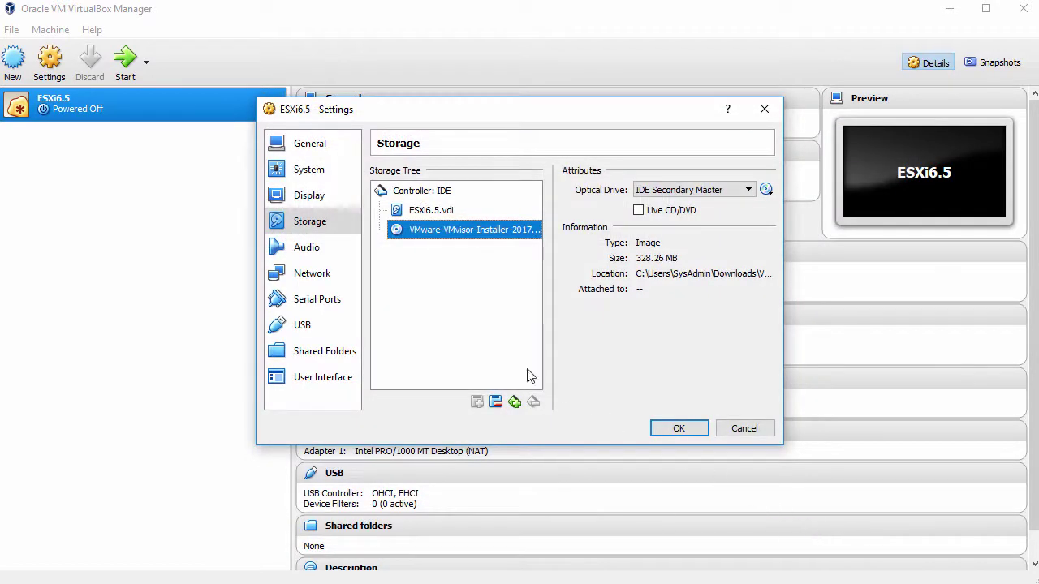
left_click(309, 248)
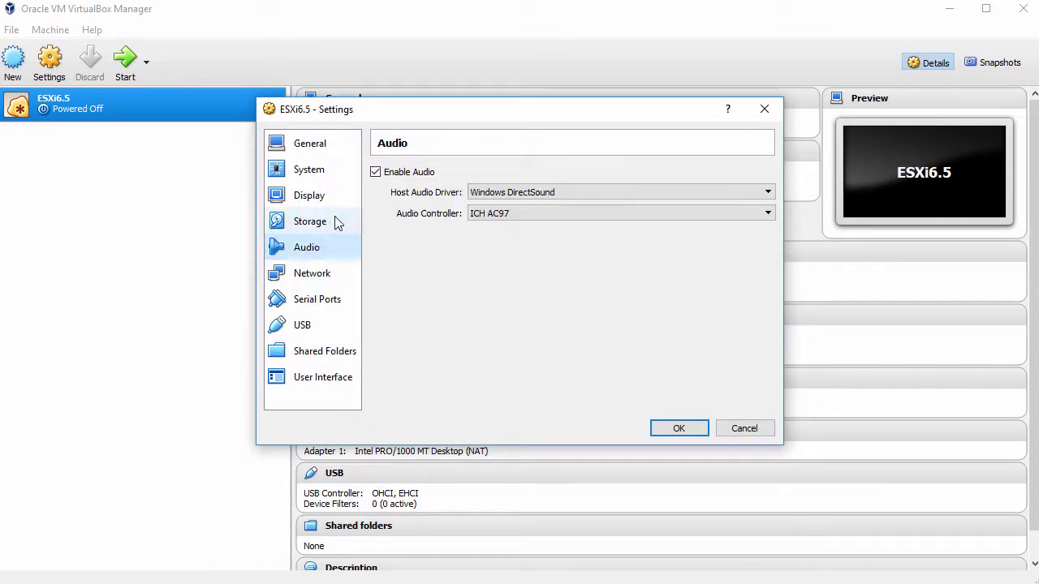
Disable audio and attach network Adapter 1 as a Bridged Adapter.
left_click(375, 173)
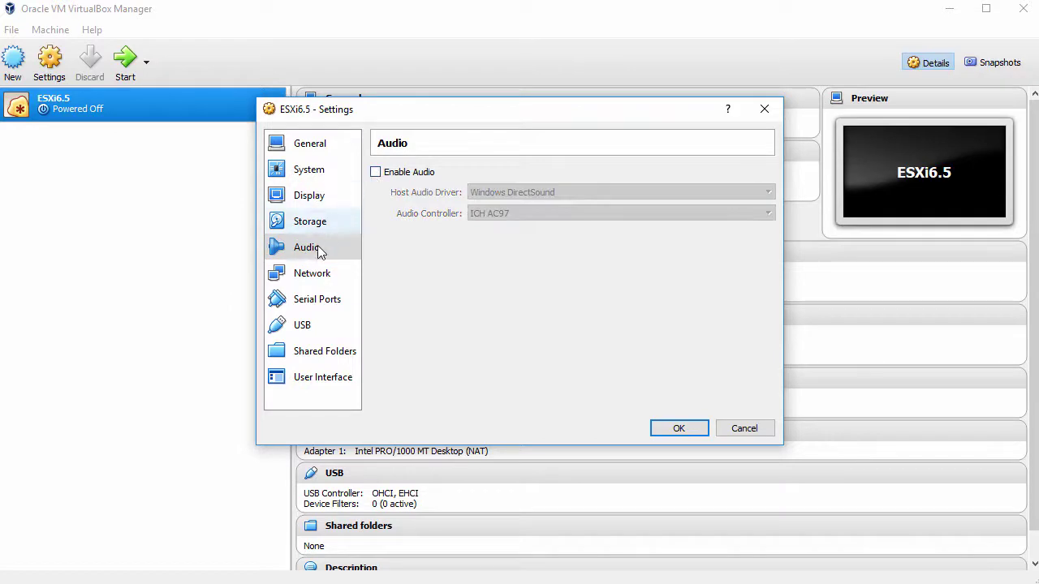
left_click(302, 276)
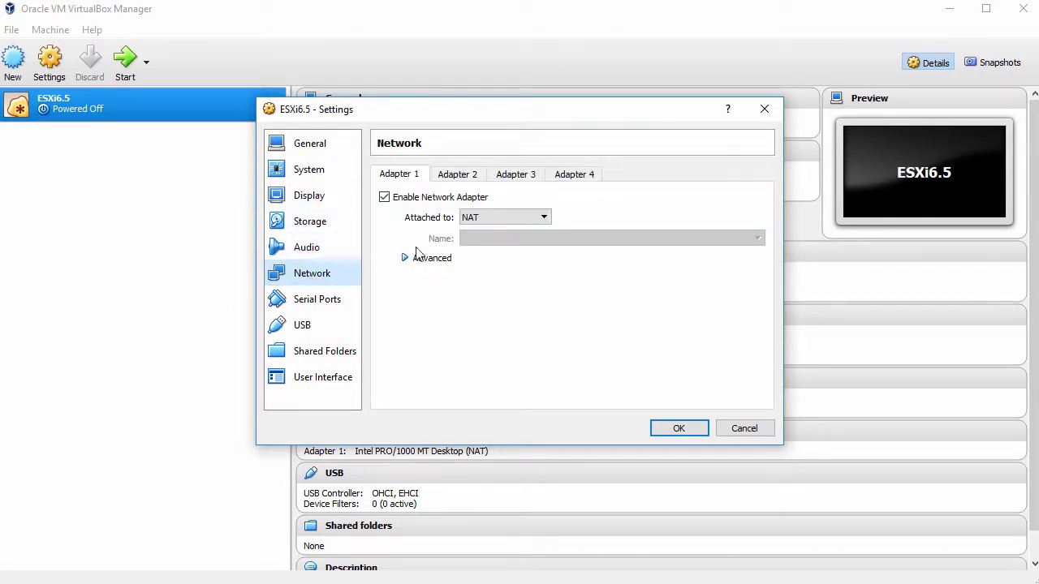
left_click(498, 219)
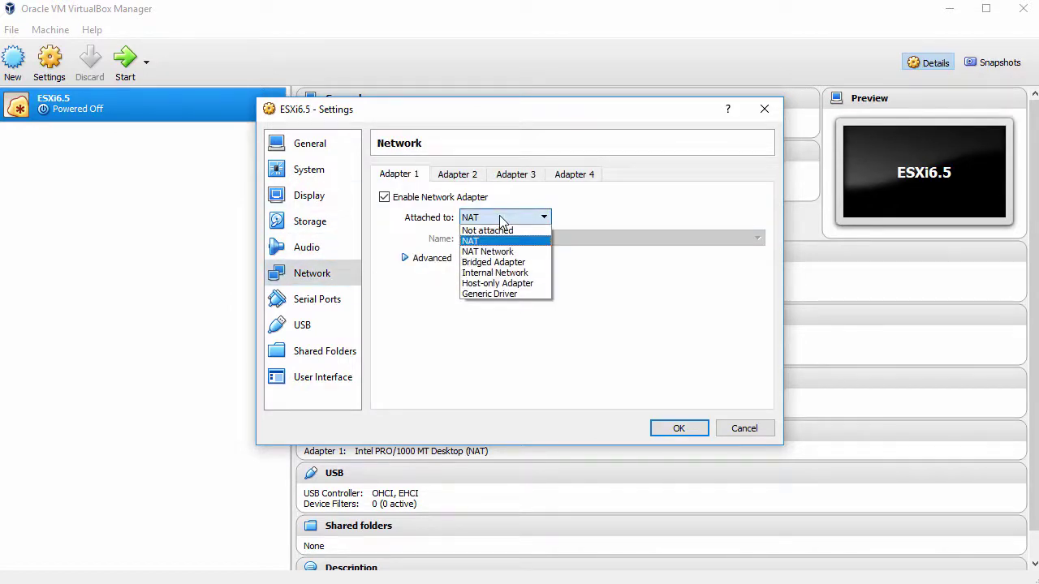
left_click(495, 263)
Set the adapter type to Intel PRO/1000 MT Server and promiscuous mode to Allow All.
left_click(431, 261)
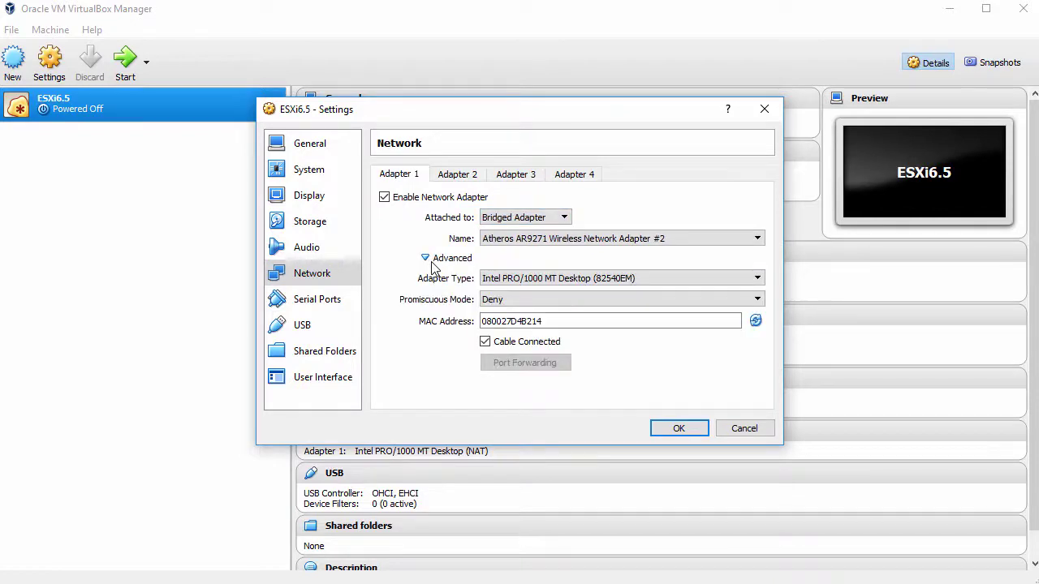
left_click(628, 280)
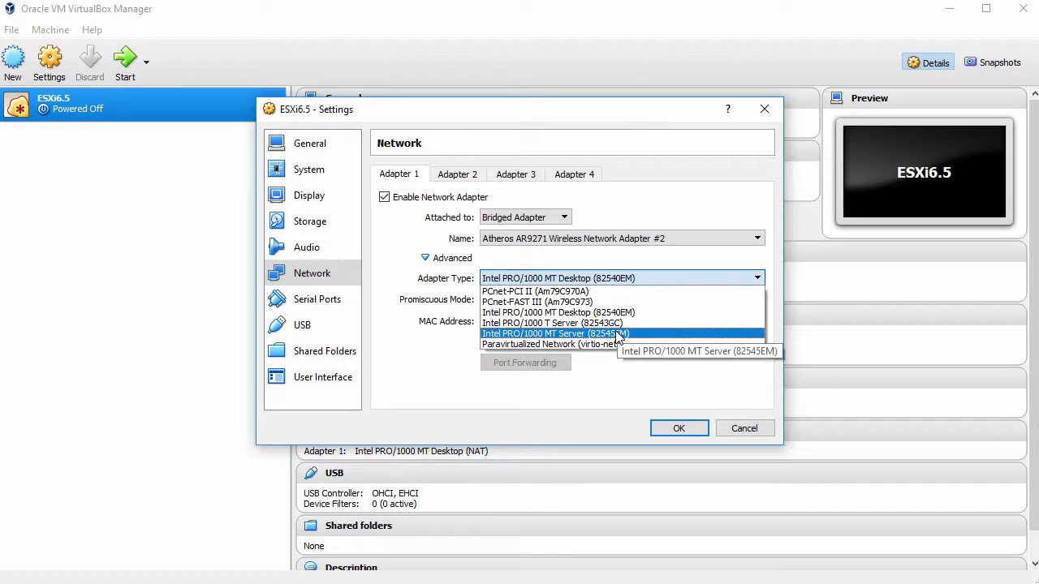
left_click(617, 334)
left_click(612, 300)
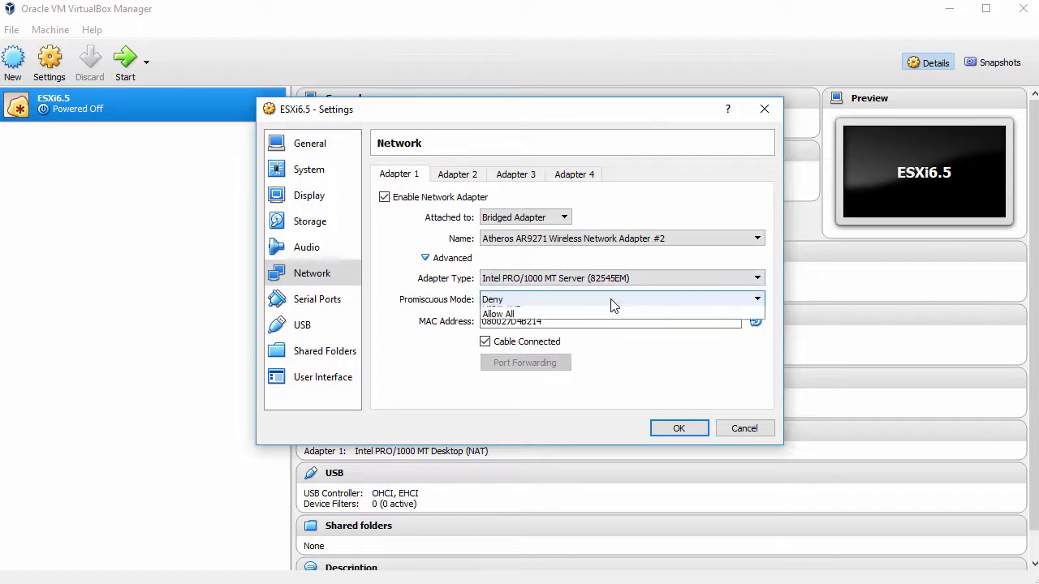
left_click(608, 333)
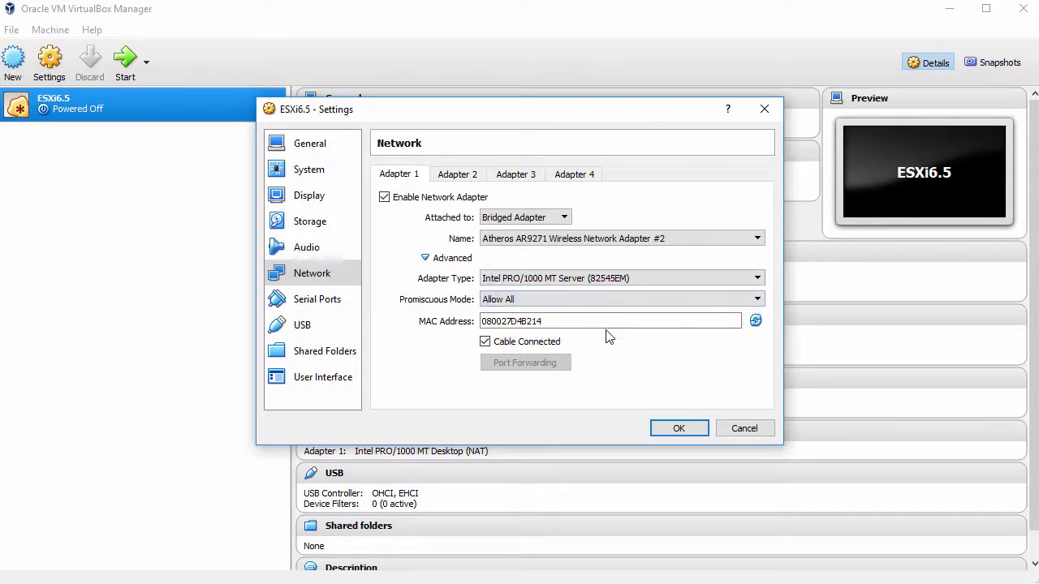
Disable the USB controller and save the settings.
left_click(318, 325)
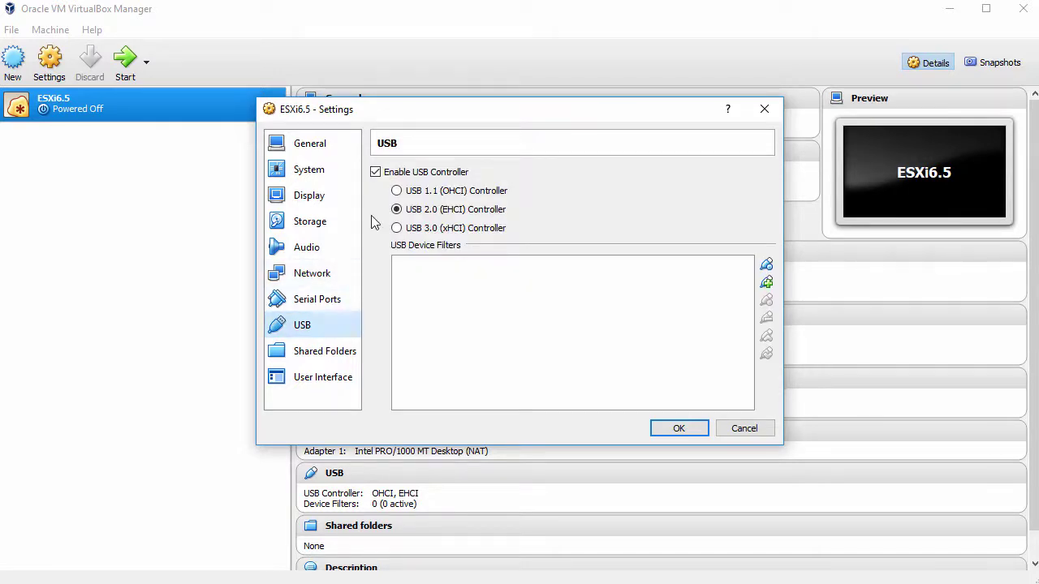
left_click(376, 172)
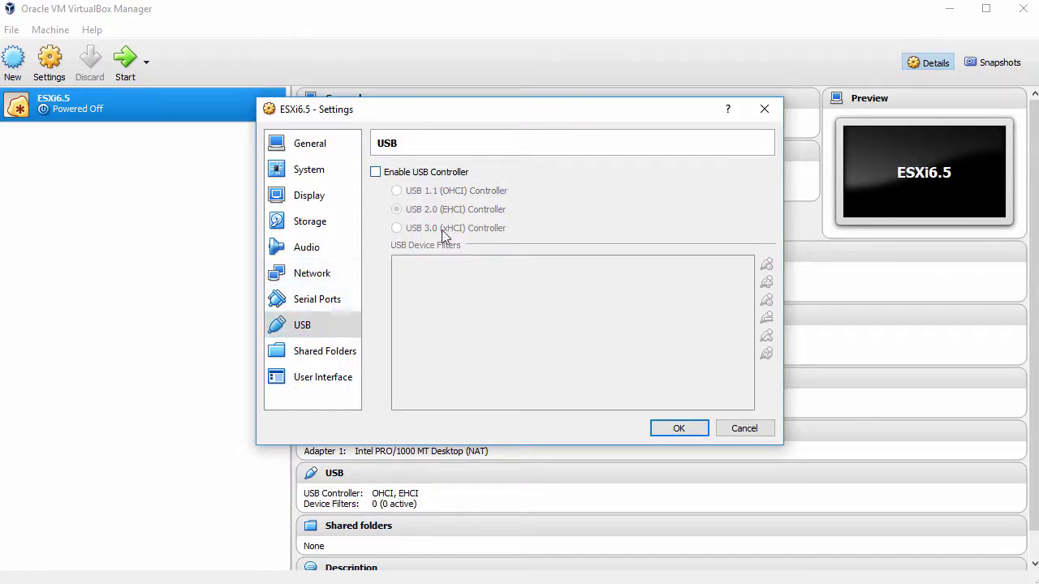
left_click(675, 428)
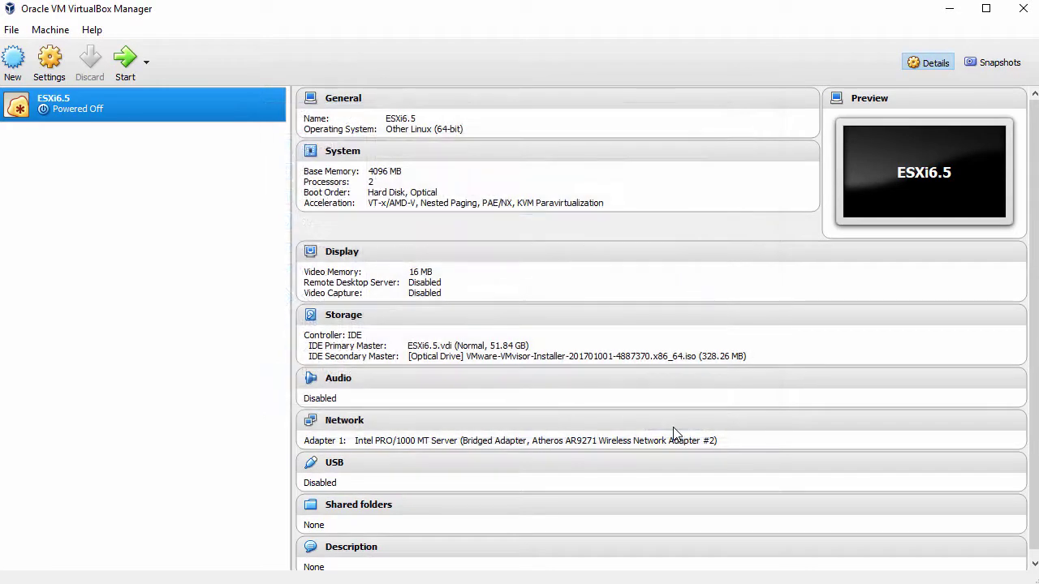
Start ESXi6.5, dismiss the keyboard capture notice, and boot the ESXi installer.
left_click(124, 60)
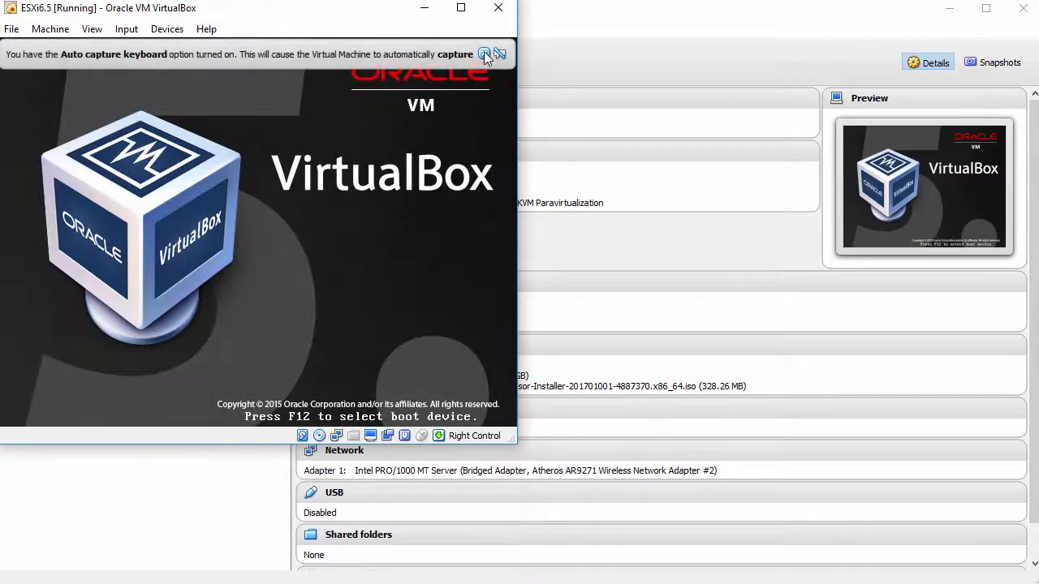
left_click(483, 54)
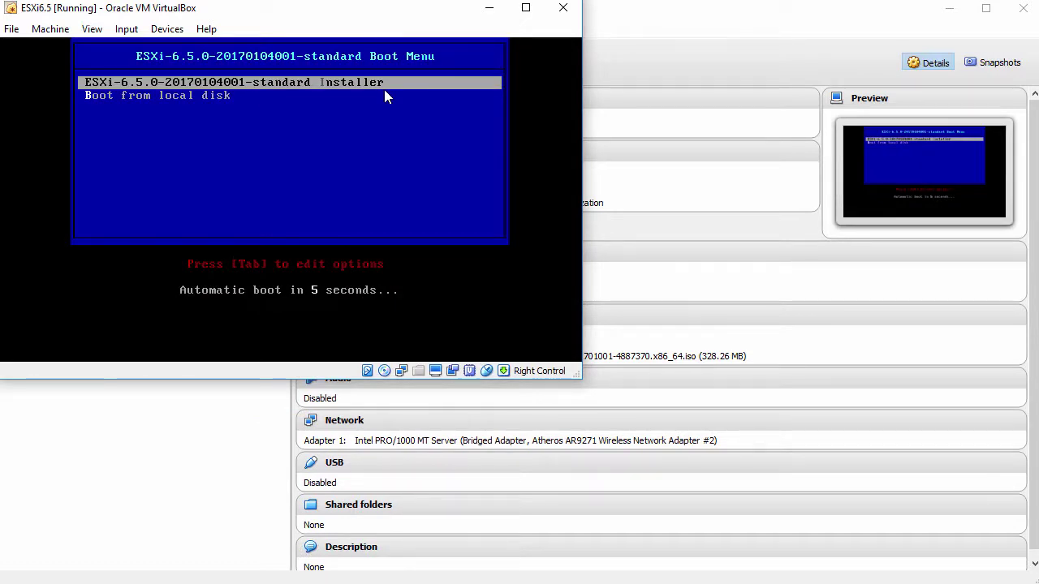
key("Return")
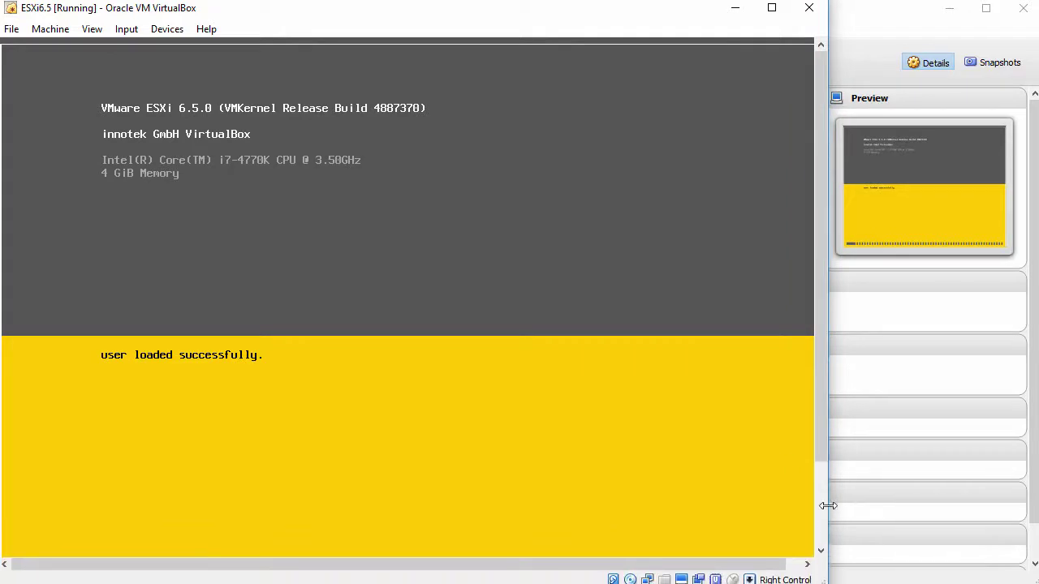
left_click_drag(818, 427, 823, 512)
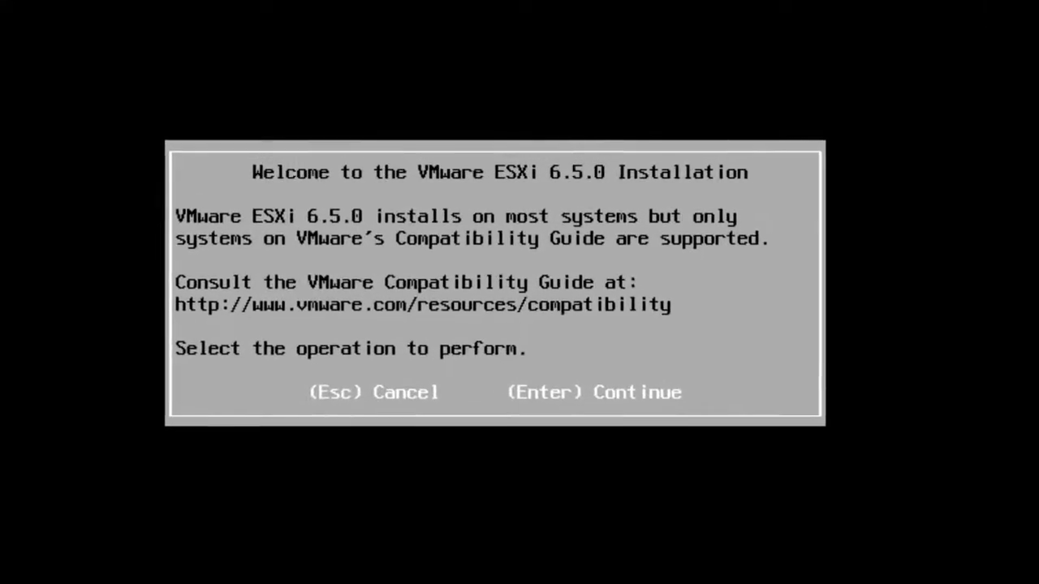
Accept the licence, install onto the 51.84 GiB VBOX HARDDISK, and keep US Default keyboard.
key("Return")
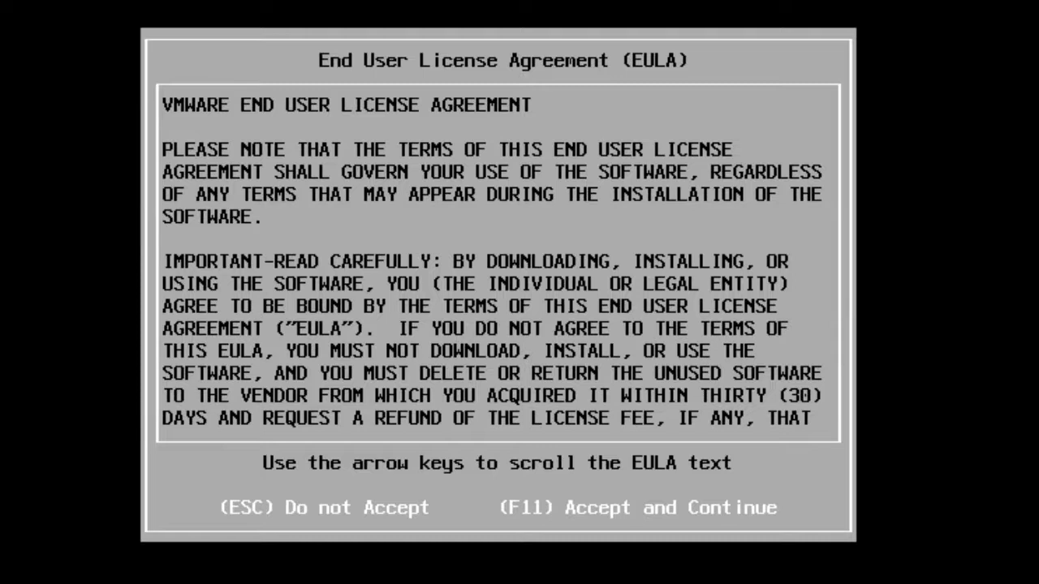
key("F11")
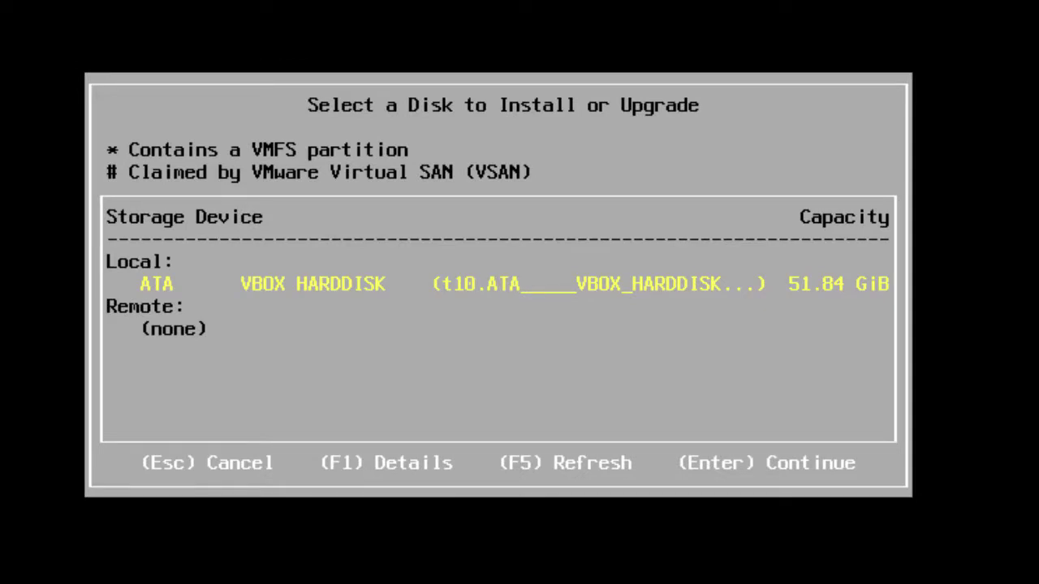
key("Return")
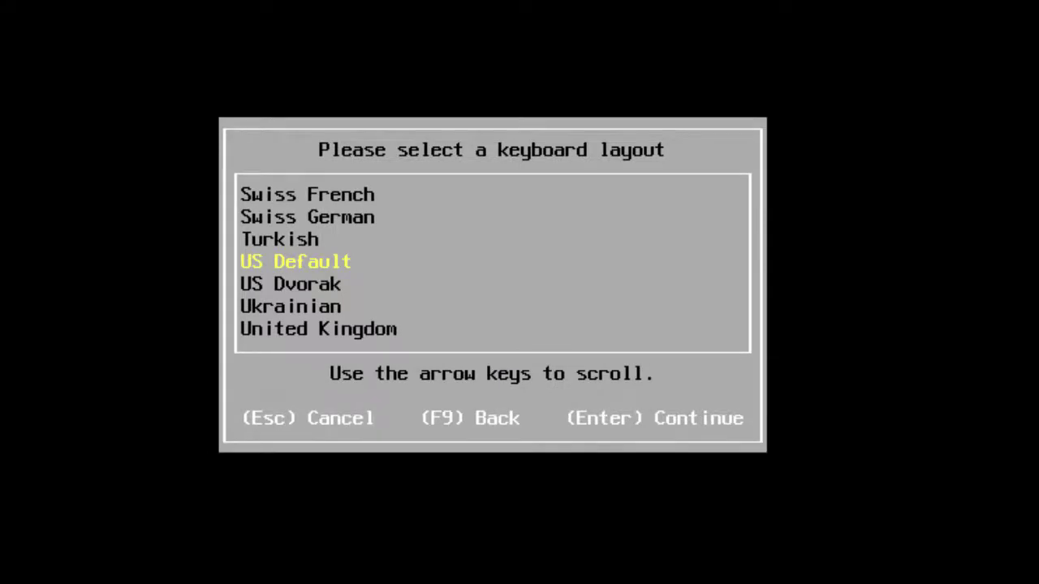
key("Return")
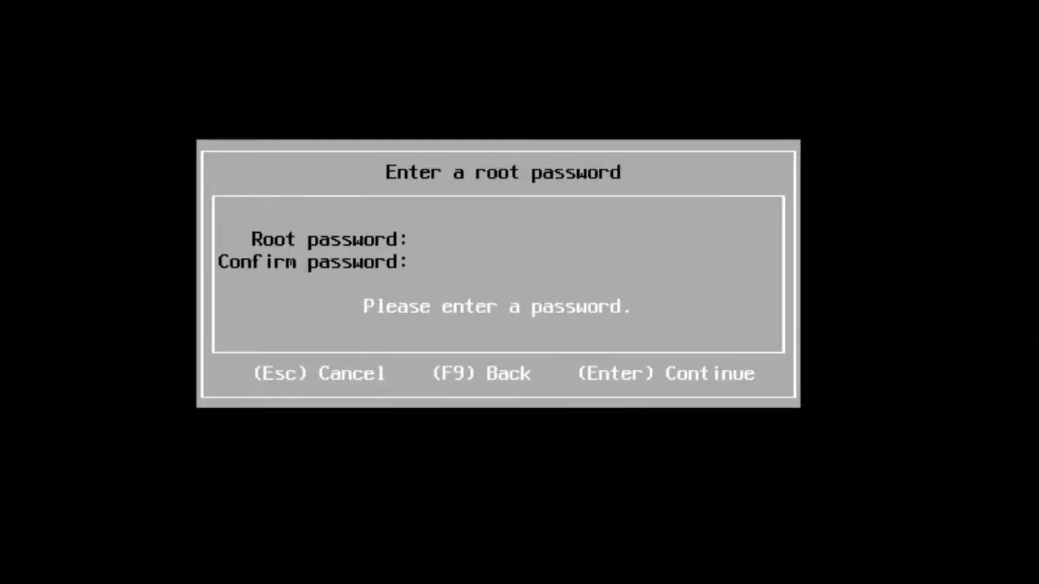
Enter and confirm the root password.
type("********")
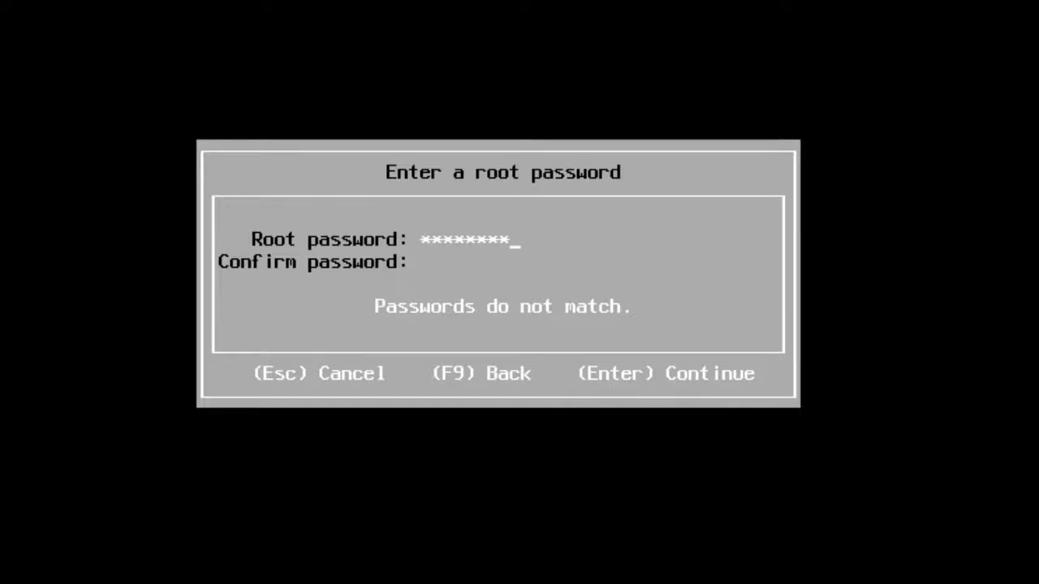
key("Tab")
type("******")
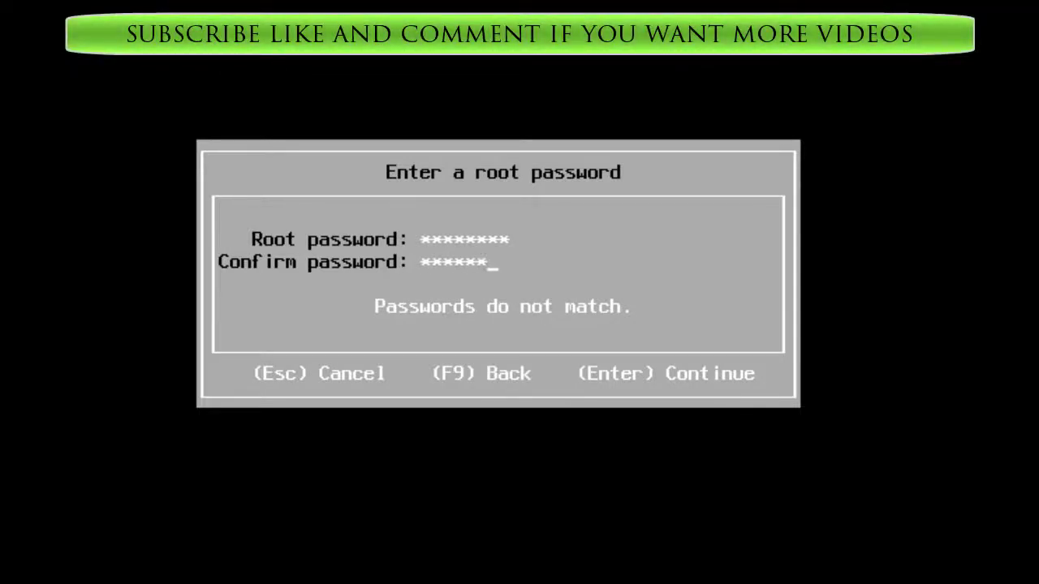
type("**")
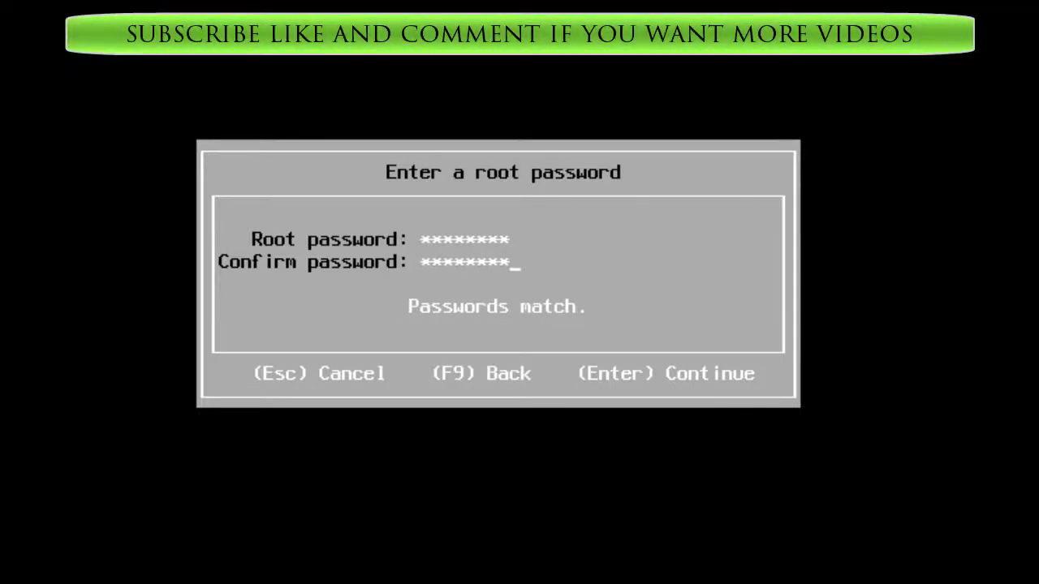
key("Return")
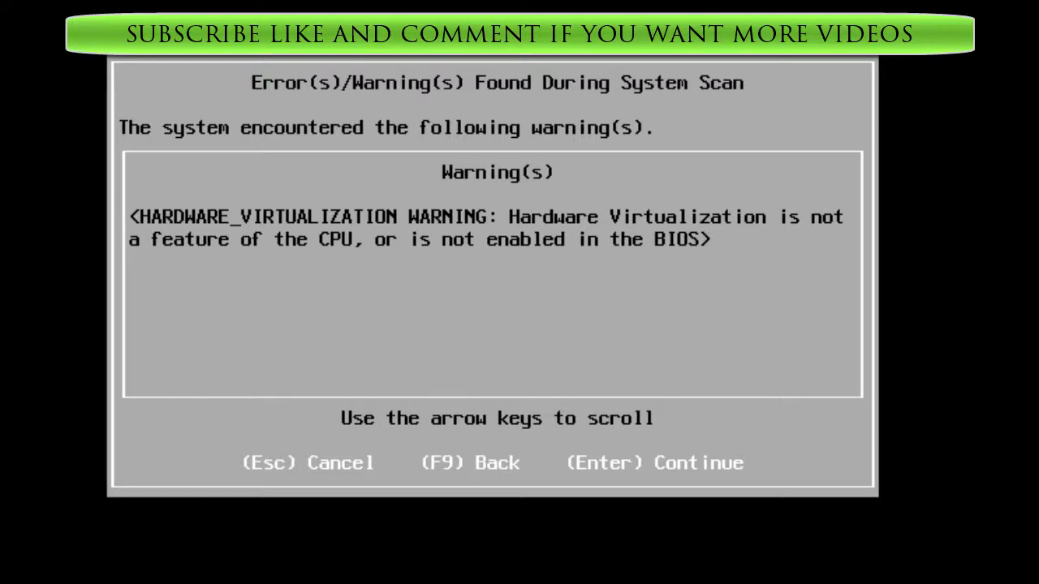
Acknowledge the virtualization warning, install ESXi 6.5.0 on the disk, and reboot.
key("Return")
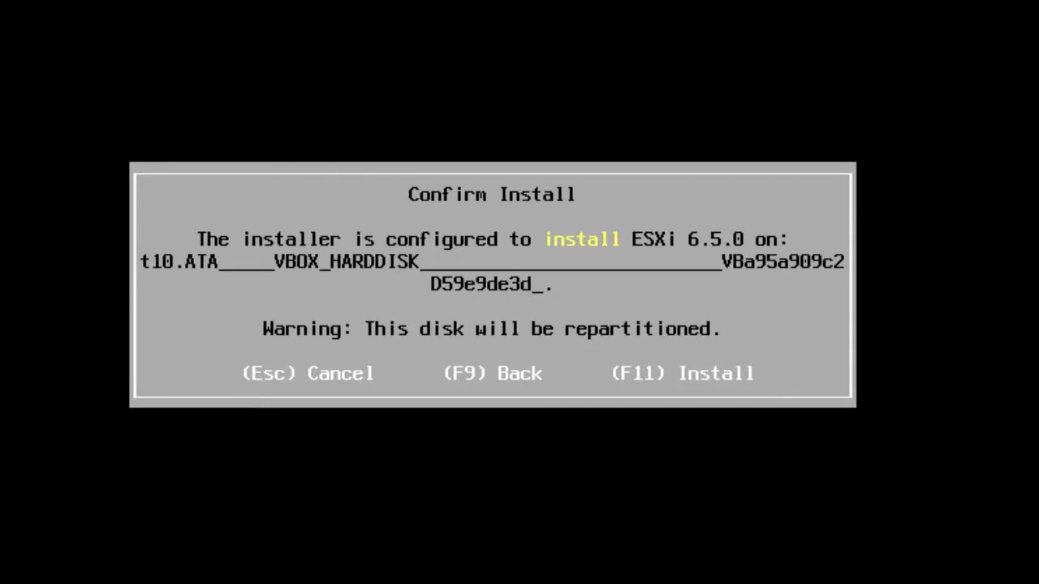
key("F11")
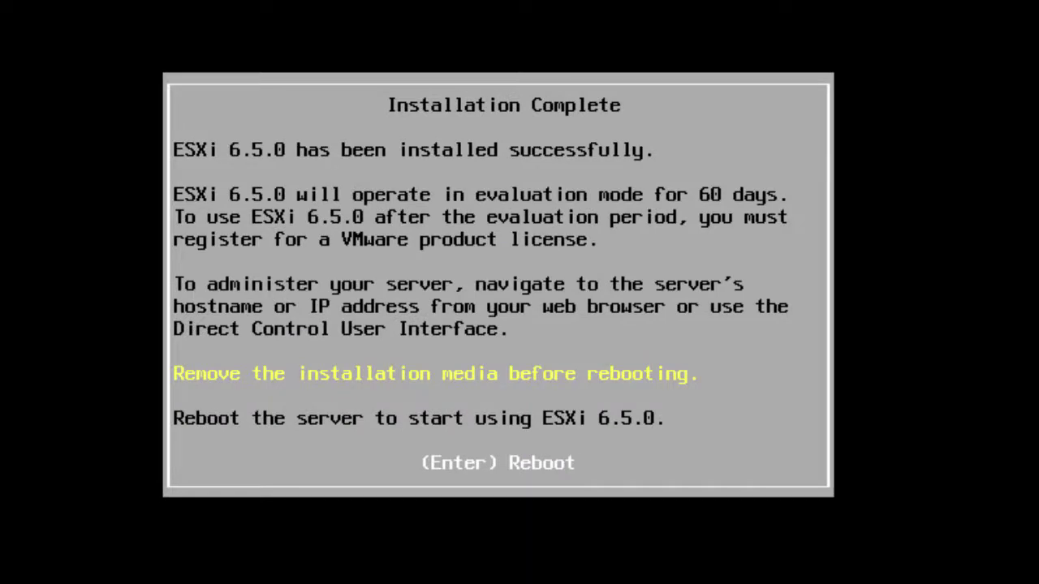
key("Return")
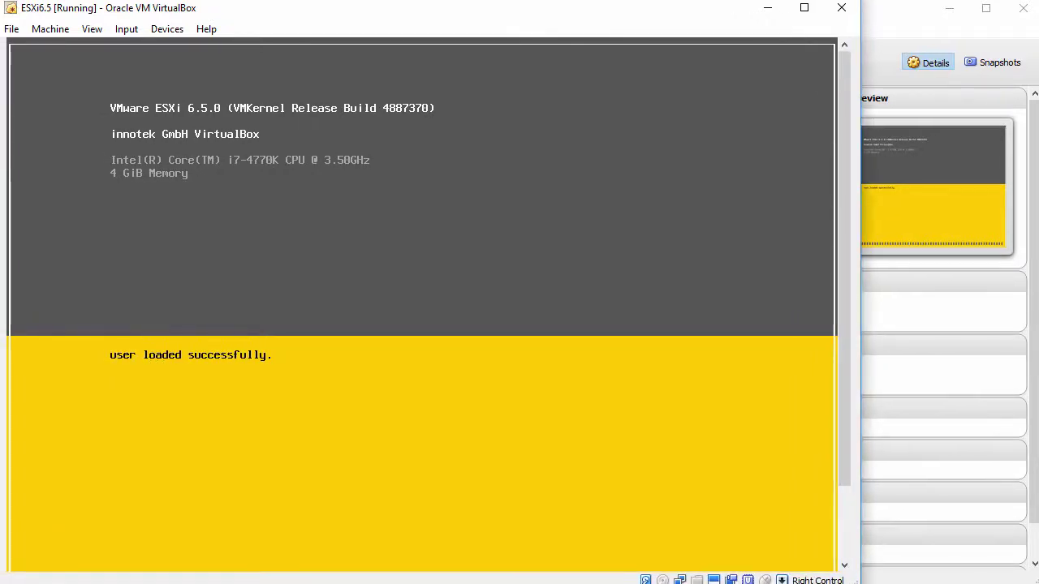
Scroll the VM window to view the ESXi console showing management address 192.168.0.38.
left_click_drag(844, 451, 844, 524)
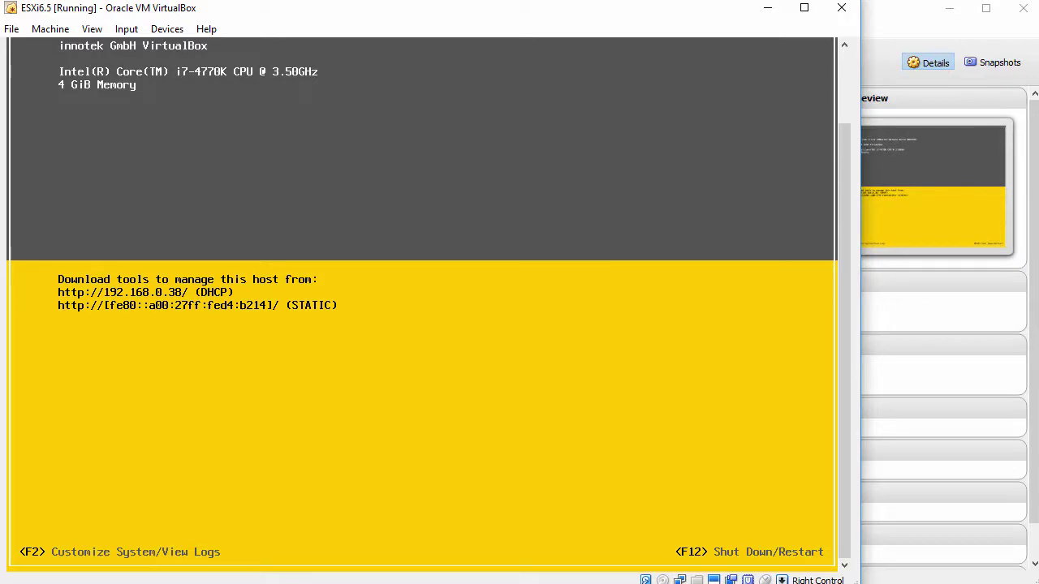
Log in to the ESXi console's customization screen as root with the root password.
key("F2")
key("Down")
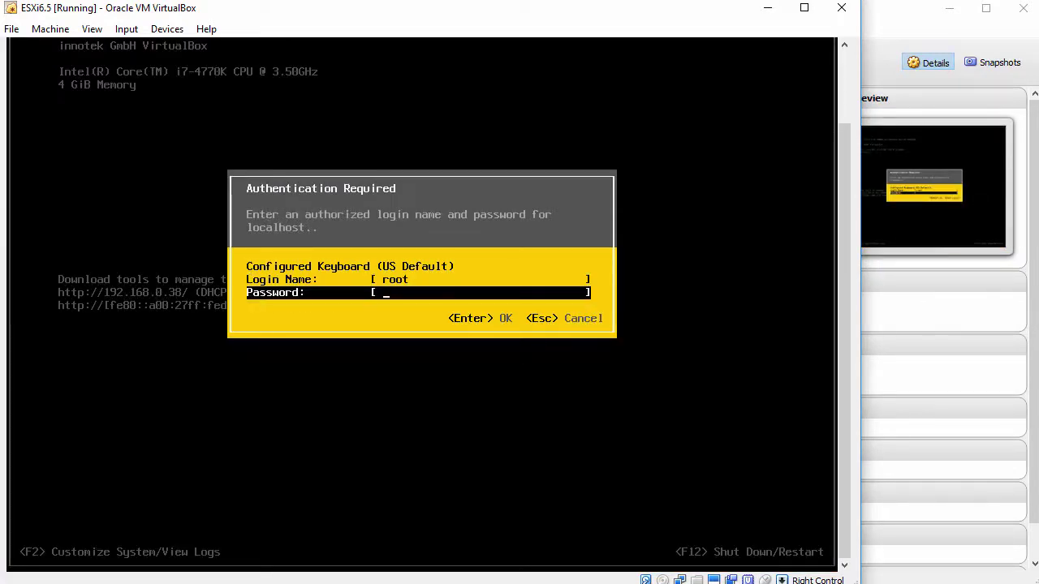
type("****")
key("Return")
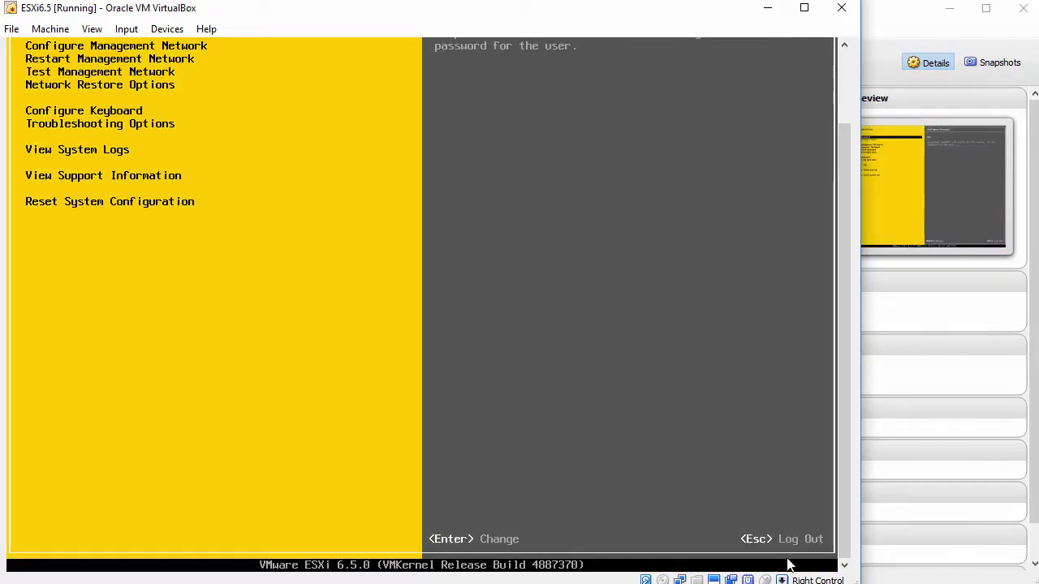
left_click_drag(844, 470, 855, 392)
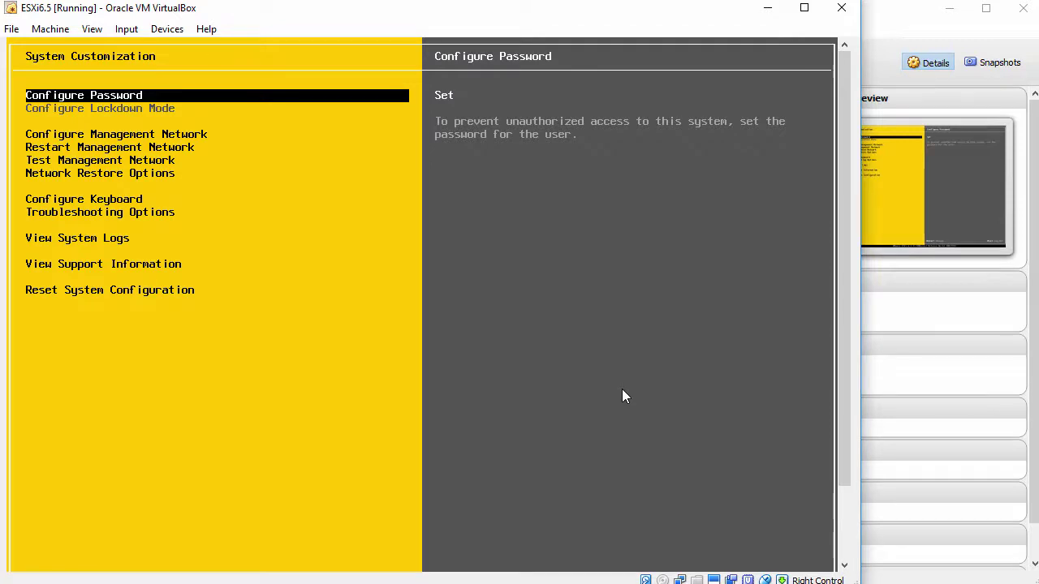
Check the management network's adapter list in the ESXi console, then close it.
key("Down")
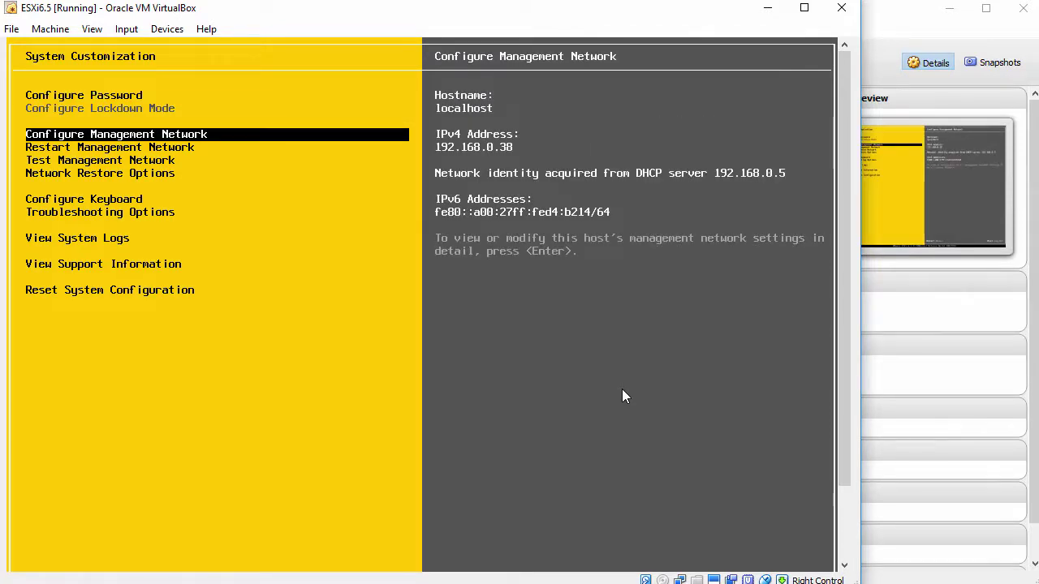
key("Return")
key("Return")
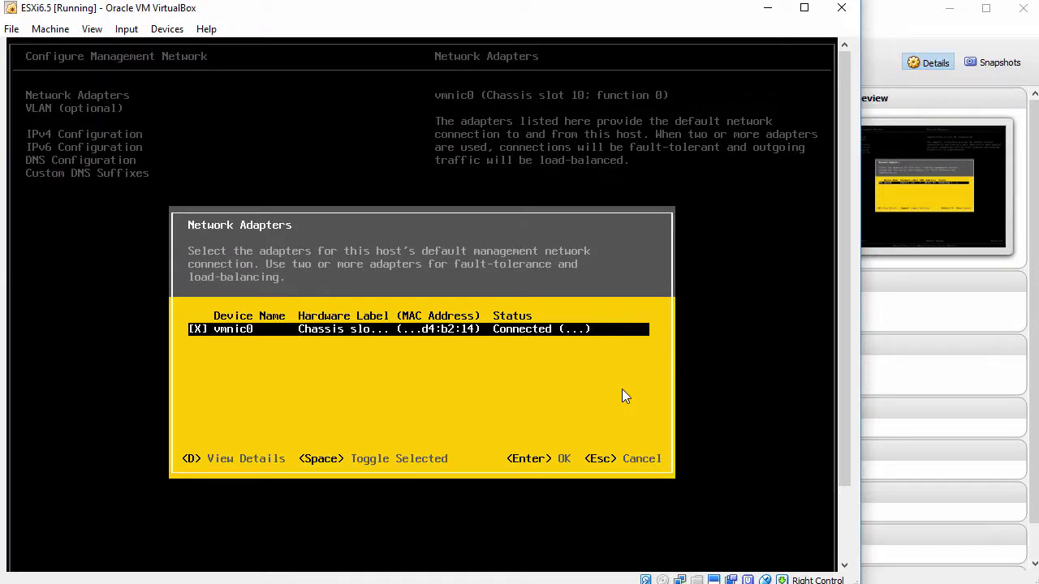
key("Escape")
Set a static IPv4 address 192.168.0.100, subnet 255.255.255.0, gateway 192.168.0.1.
key("Down")
key("Down")
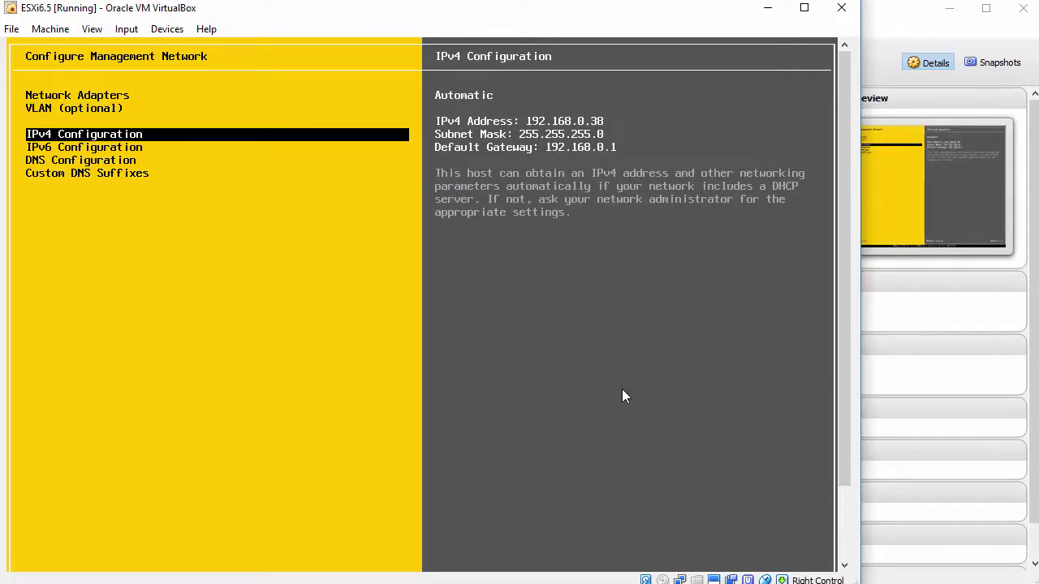
key("Return")
key("Down")
key("Down")
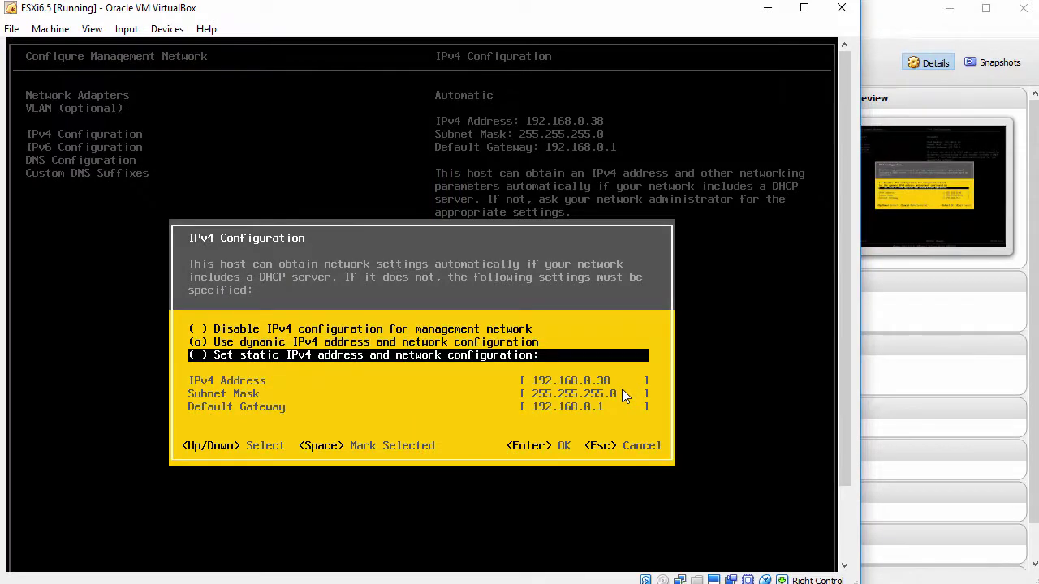
key("space")
key("Down")
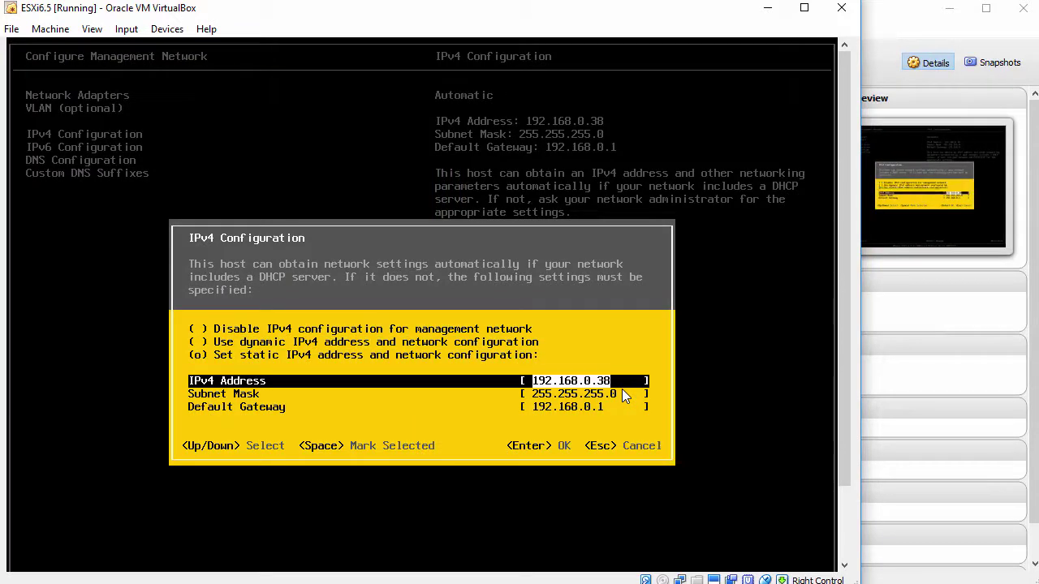
type("192.168.0")
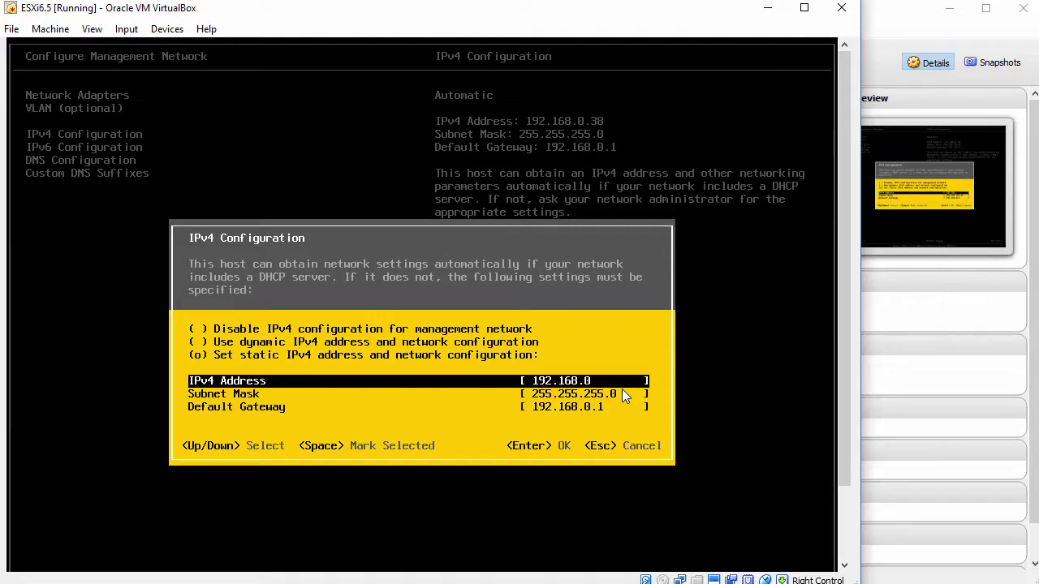
type(".100")
key("Down")
key("Down")
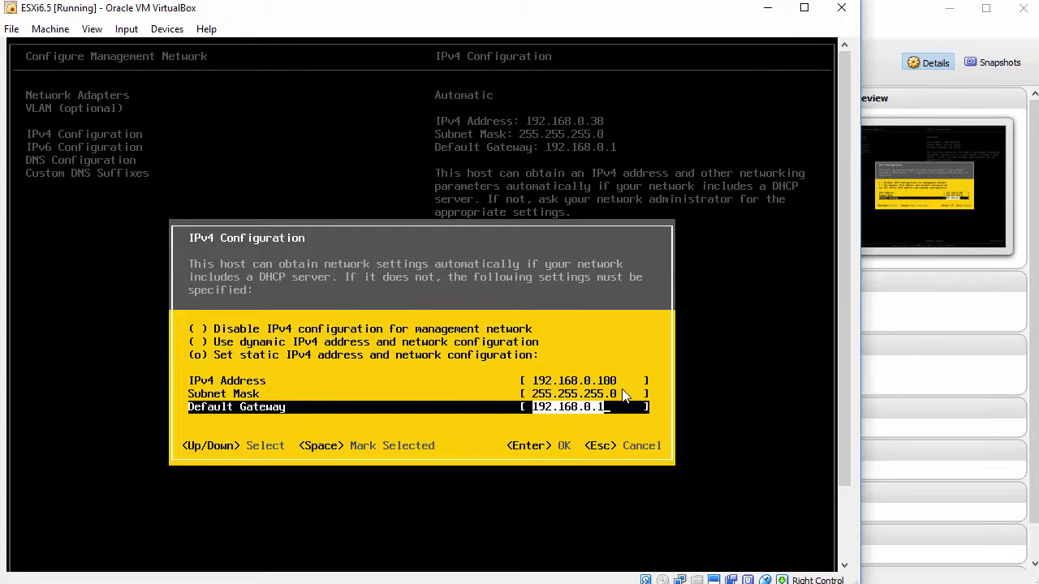
key("Return")
key("Down")
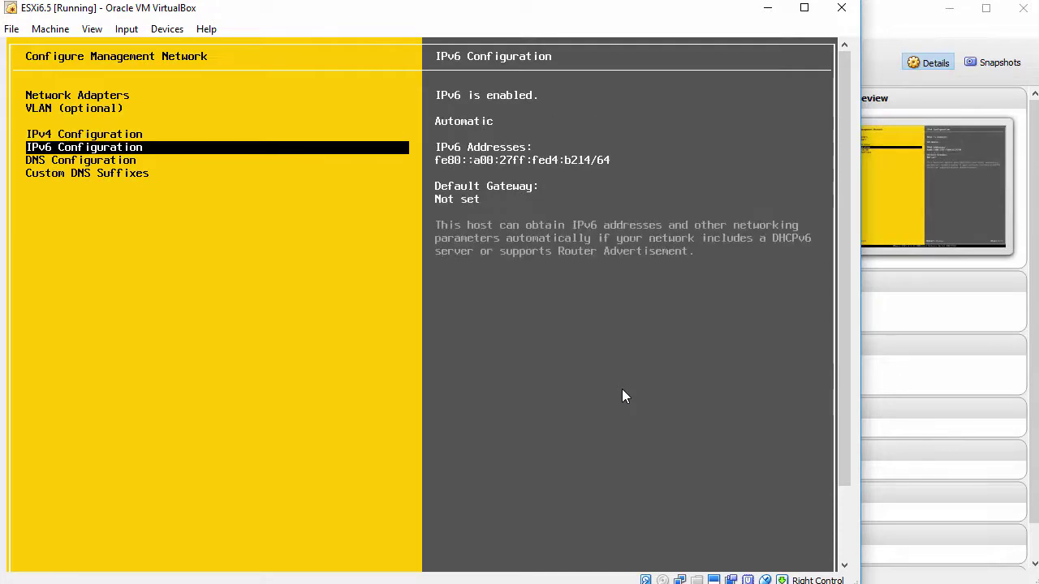
In DNS Configuration, change the hostname from localhost to esx6.
key("Down")
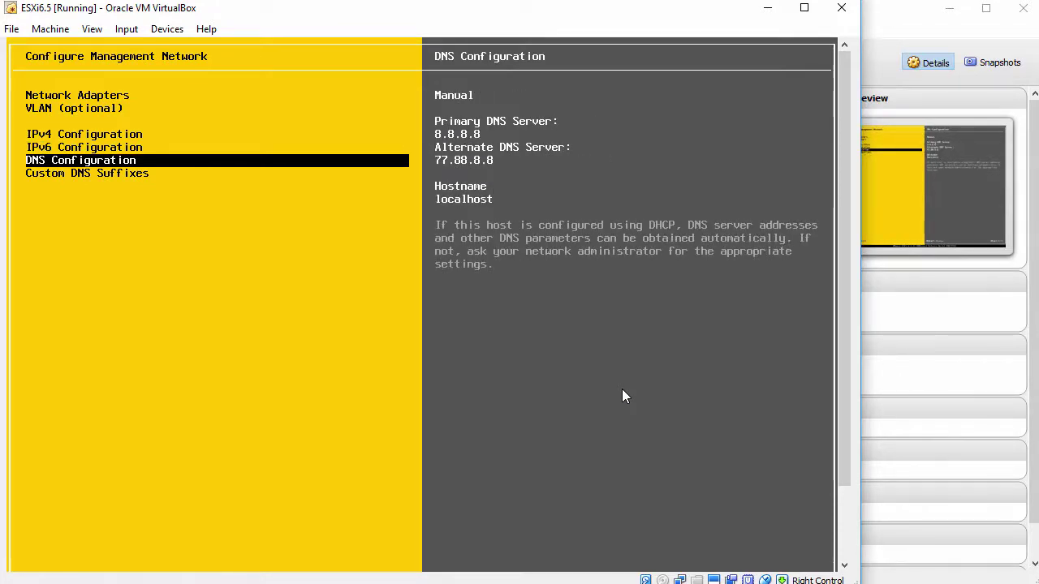
key("Return")
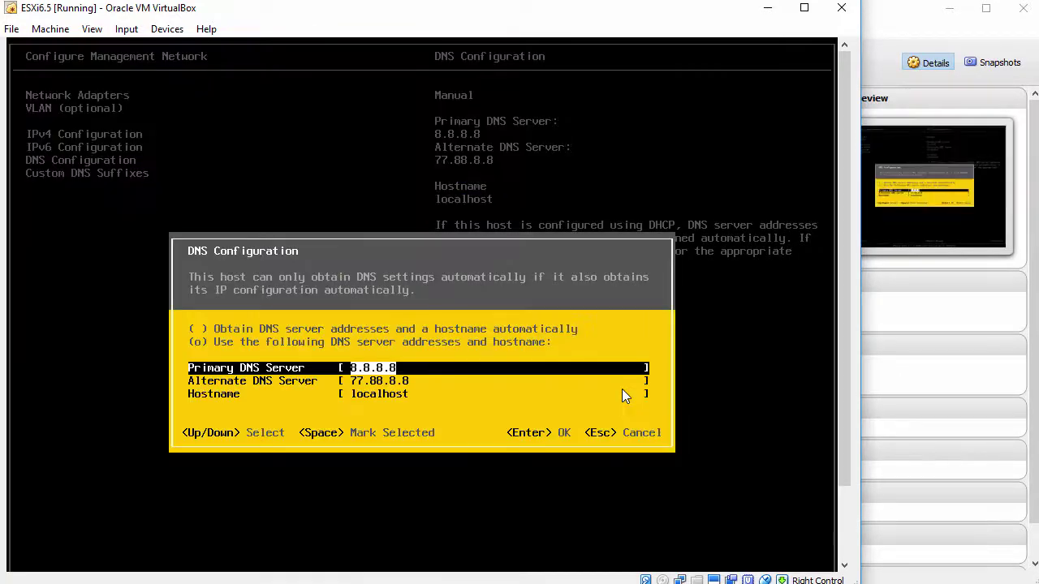
key("Down")
key("Down")
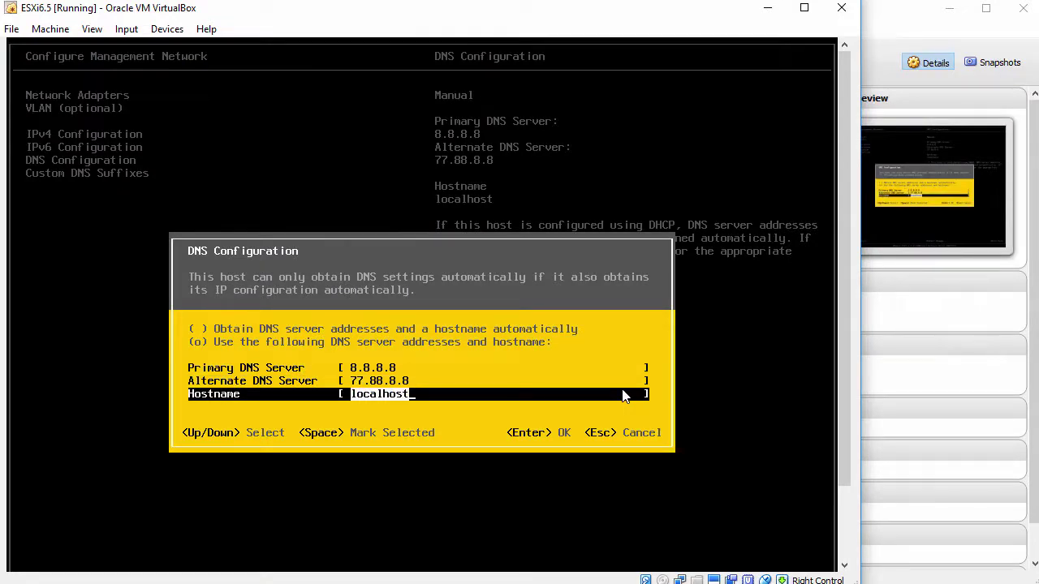
type("esx6")
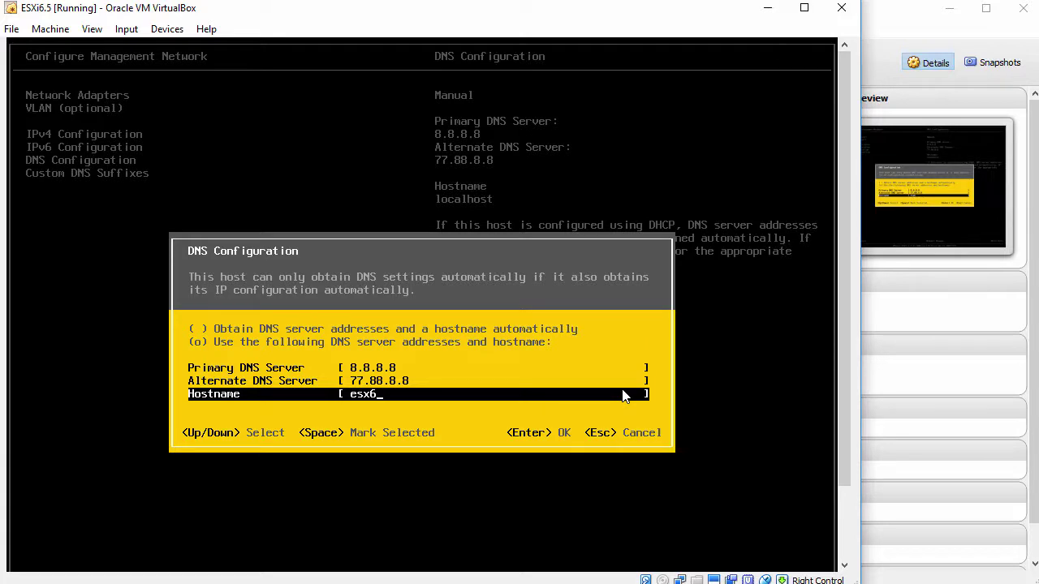
key("Return")
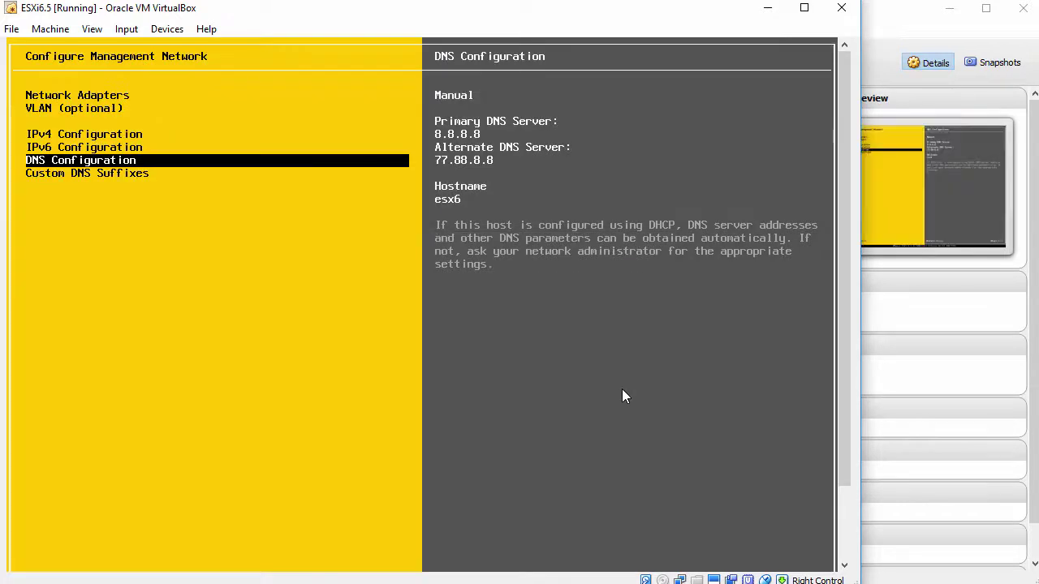
Set the custom DNS suffix to lab.local.
key("Down")
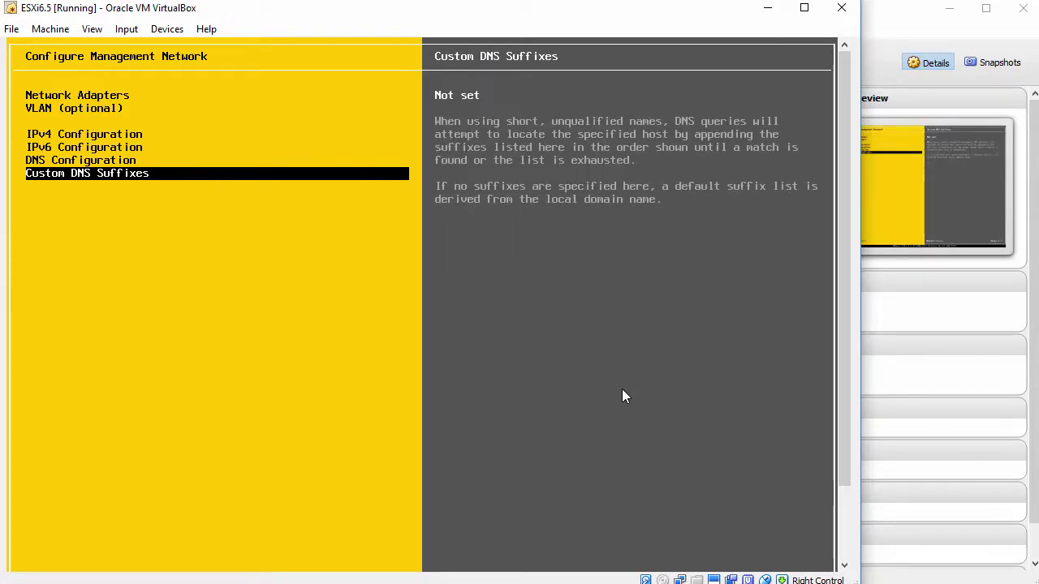
key("Return")
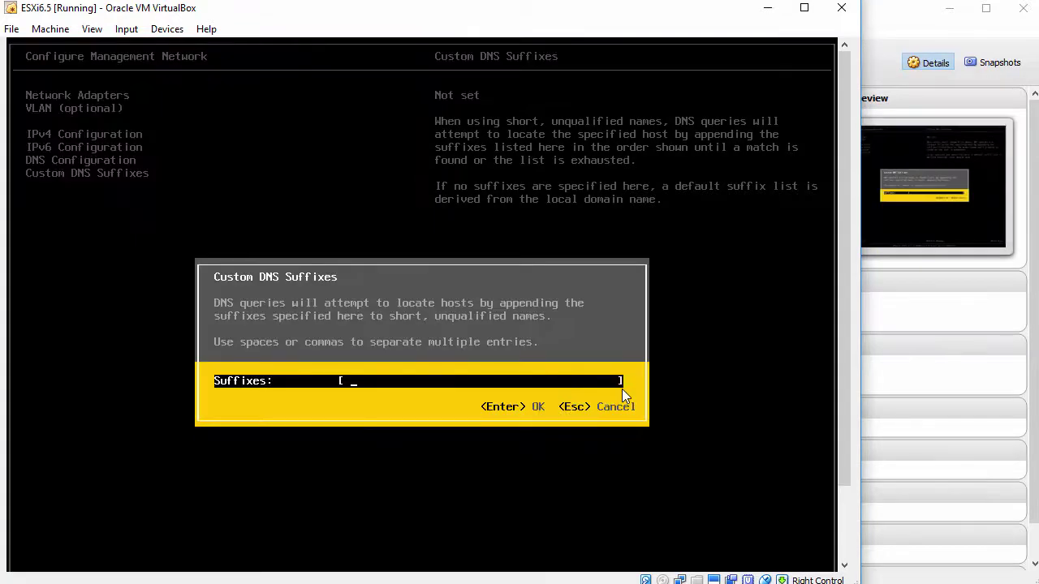
type("lab.local")
key("Return")
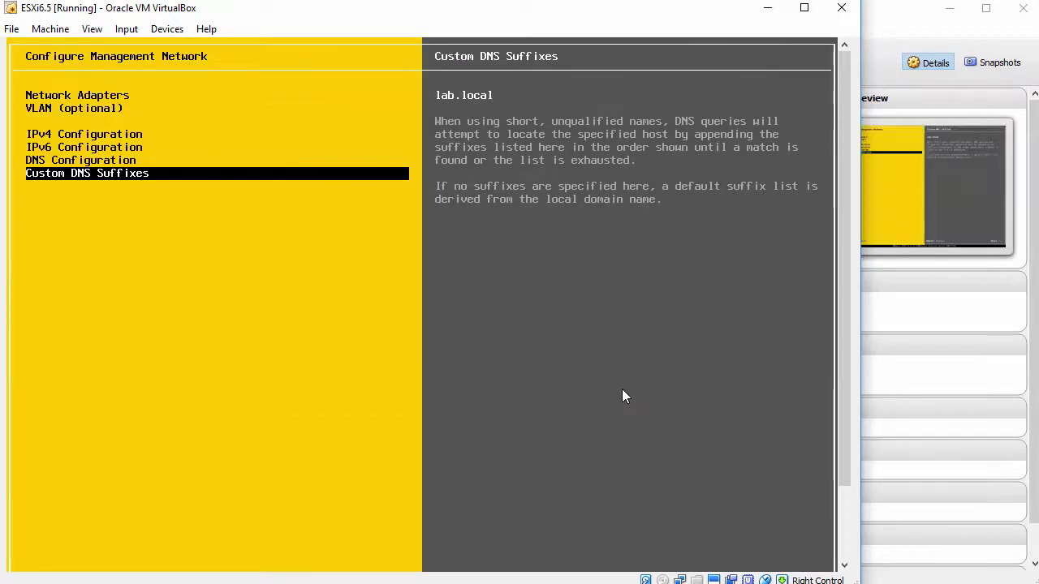
key("Up")
key("Up")
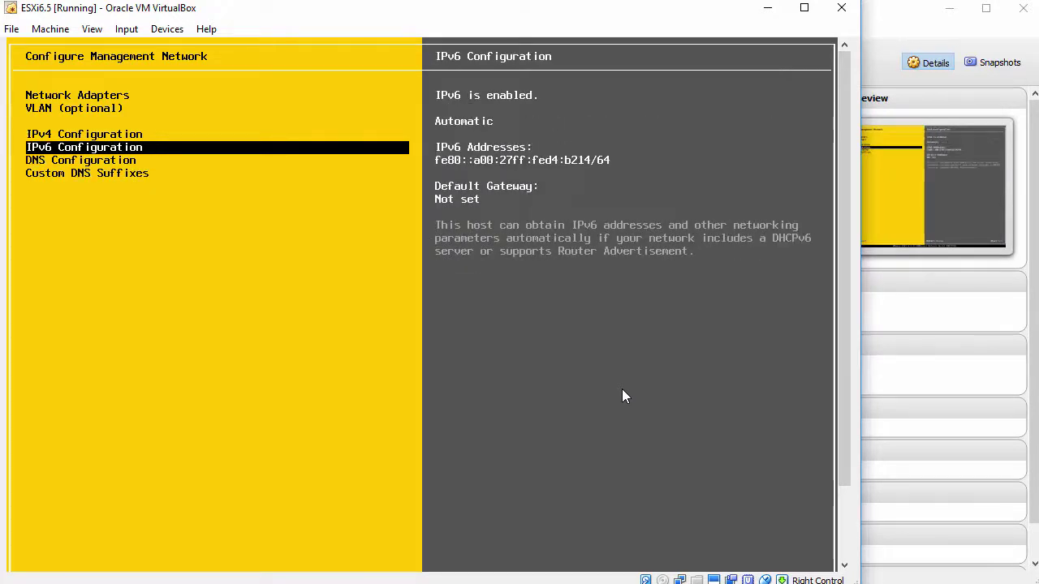
Disable IPv6, then apply the network changes so the ESXi host reboots.
key("Return")
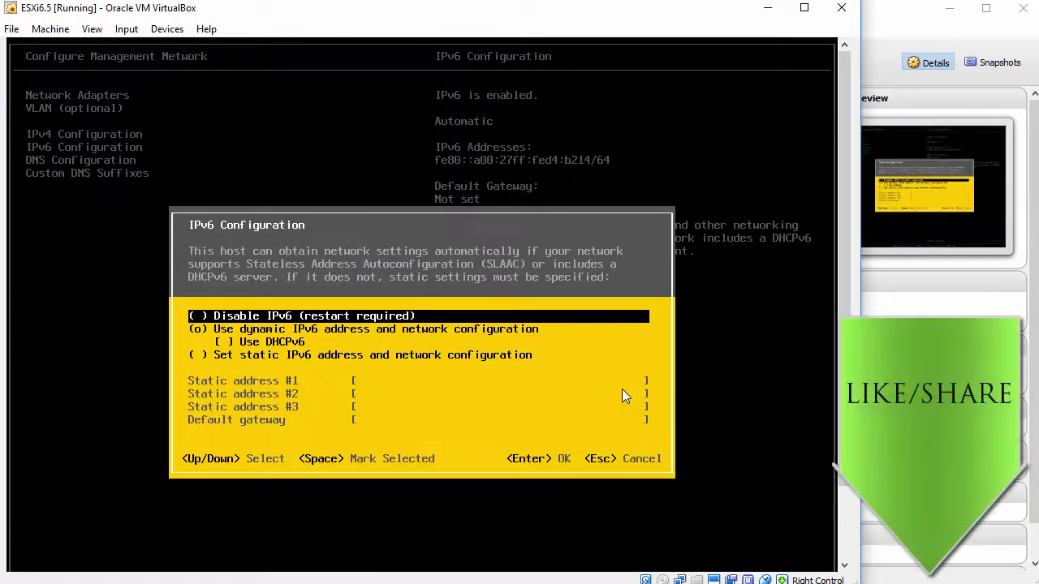
key("space")
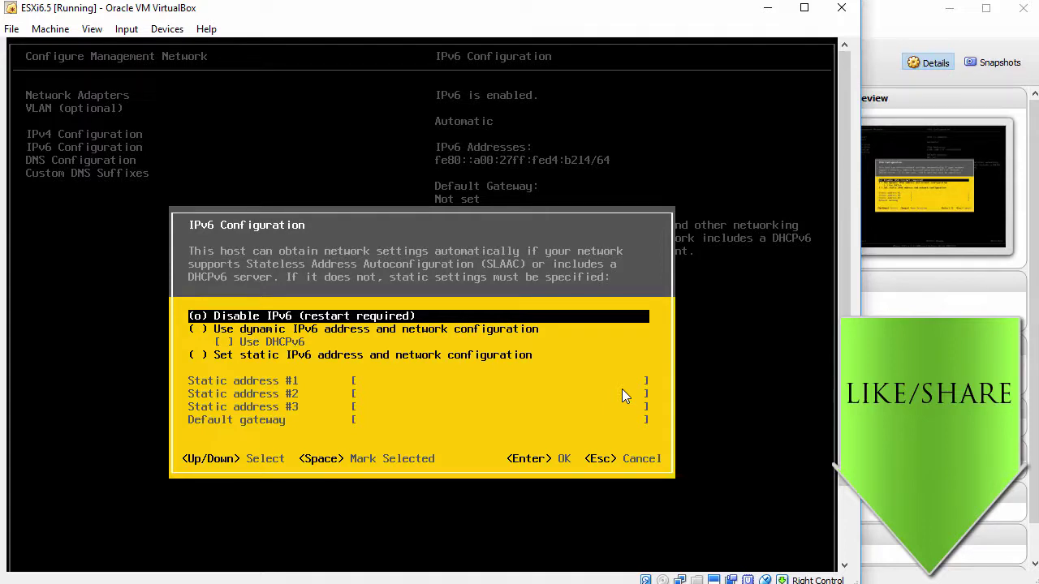
key("Return")
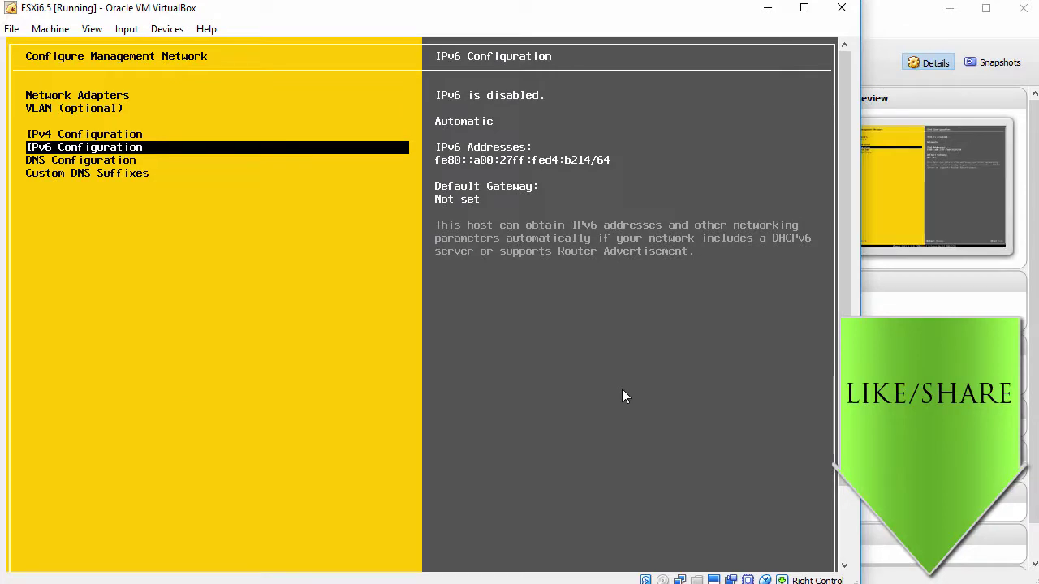
key("Escape")
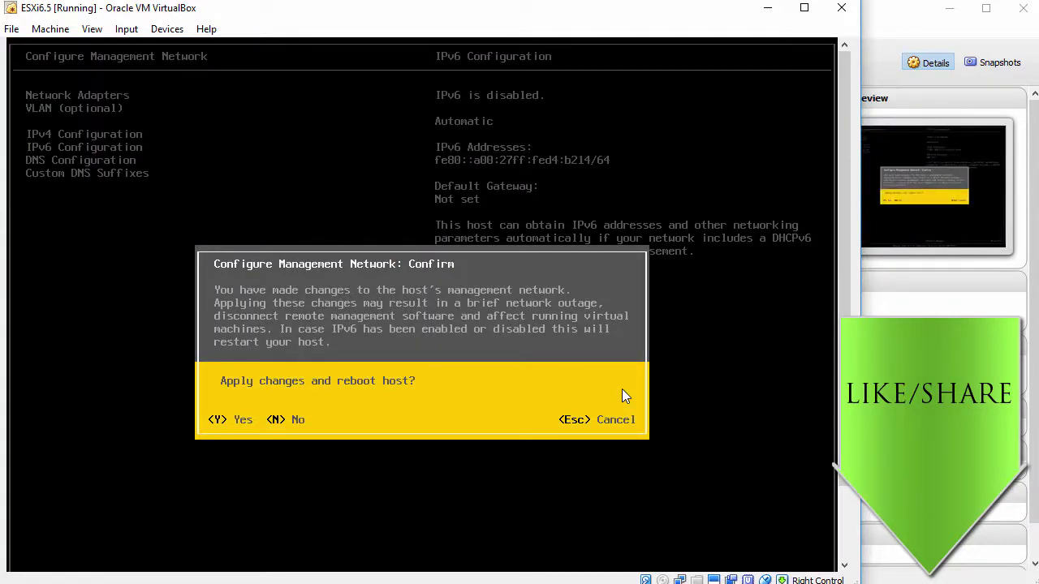
key("Escape")
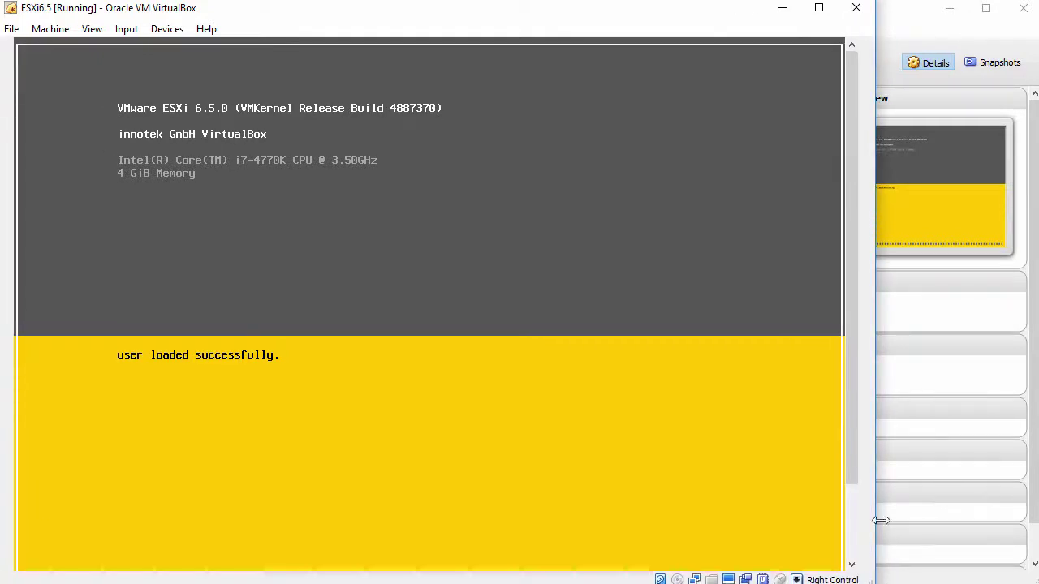
Wait for ESXi to come back up as esx6 at 192.168.0.100, with a blank browser tab ready.
left_click_drag(853, 453, 861, 536)
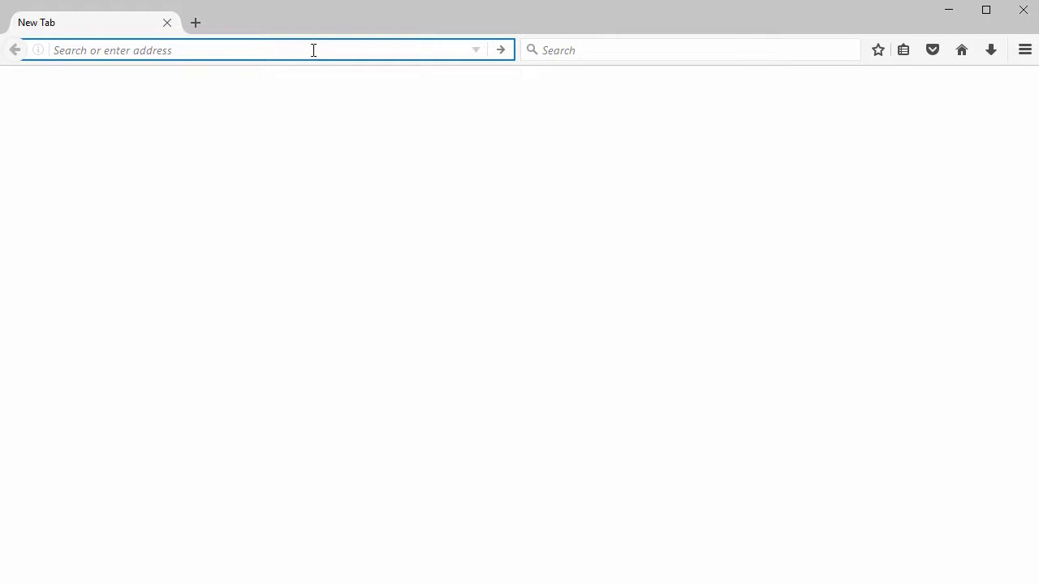
Load 192.168.0.100 in Firefox and confirm a permanent security exception for its certificate.
type("192.168.0.10")
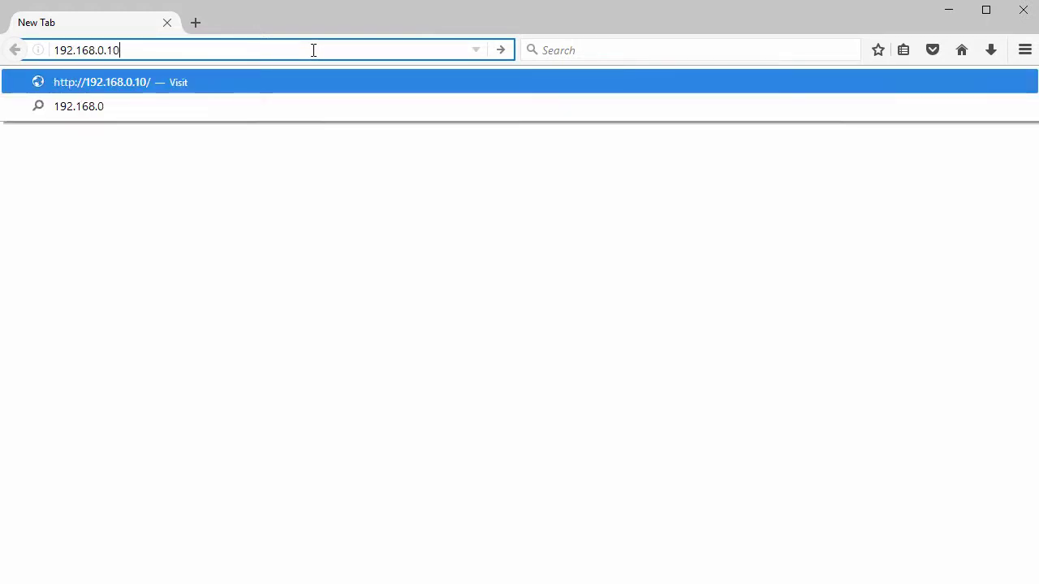
type("0")
key("Return")
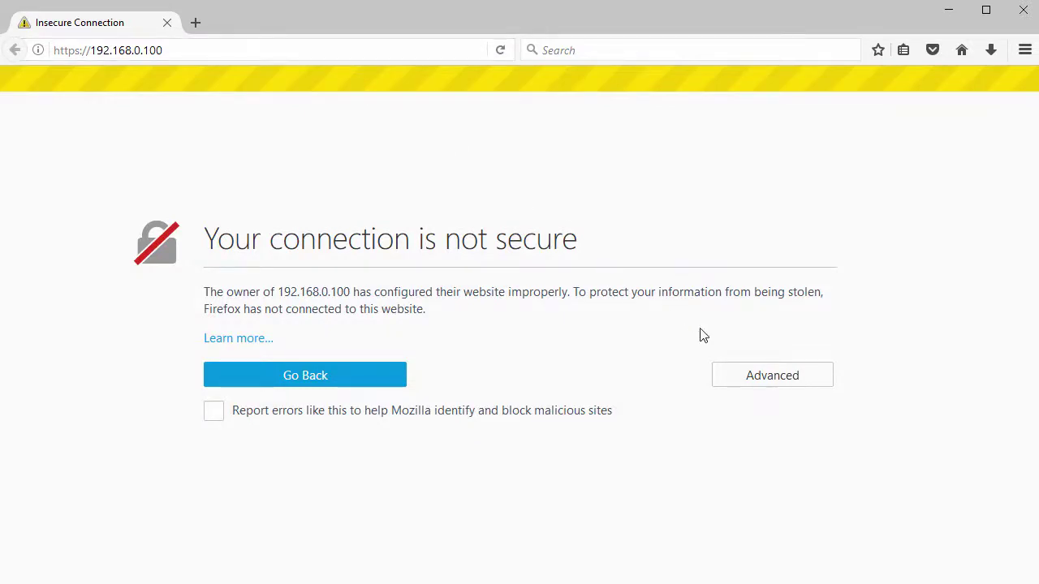
left_click(748, 374)
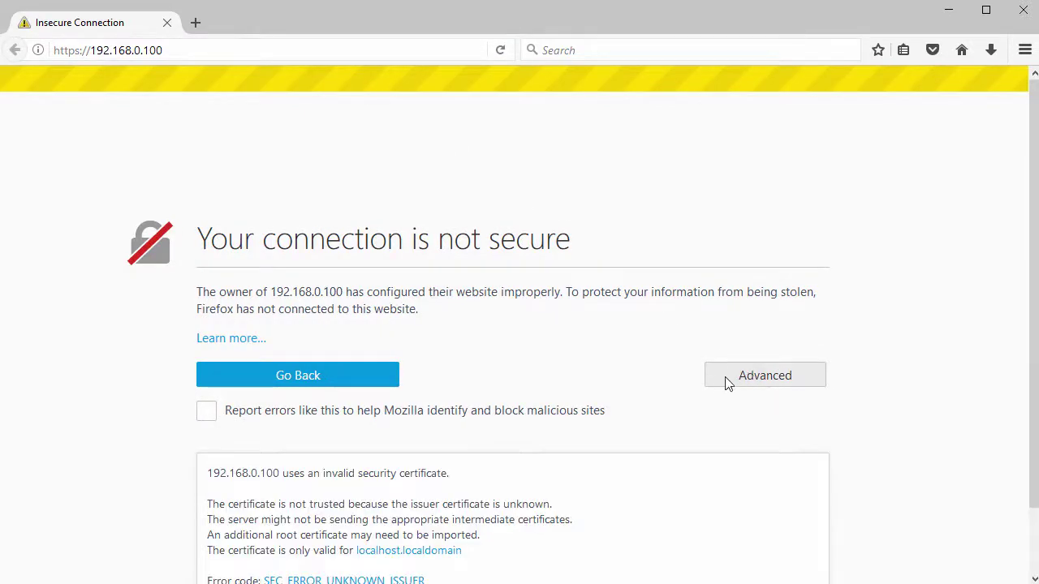
scroll(707, 416, "down", 2)
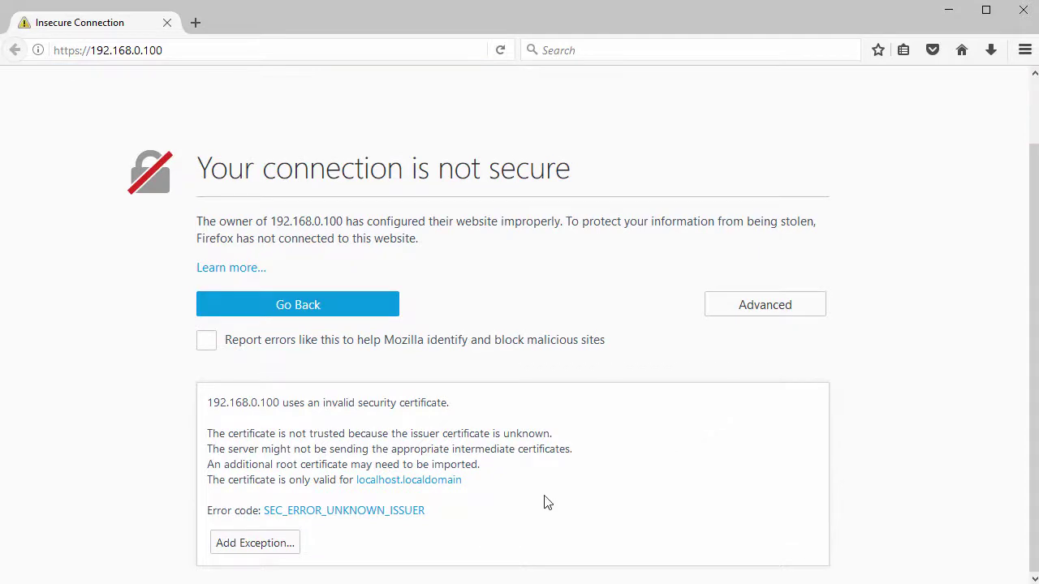
left_click(240, 552)
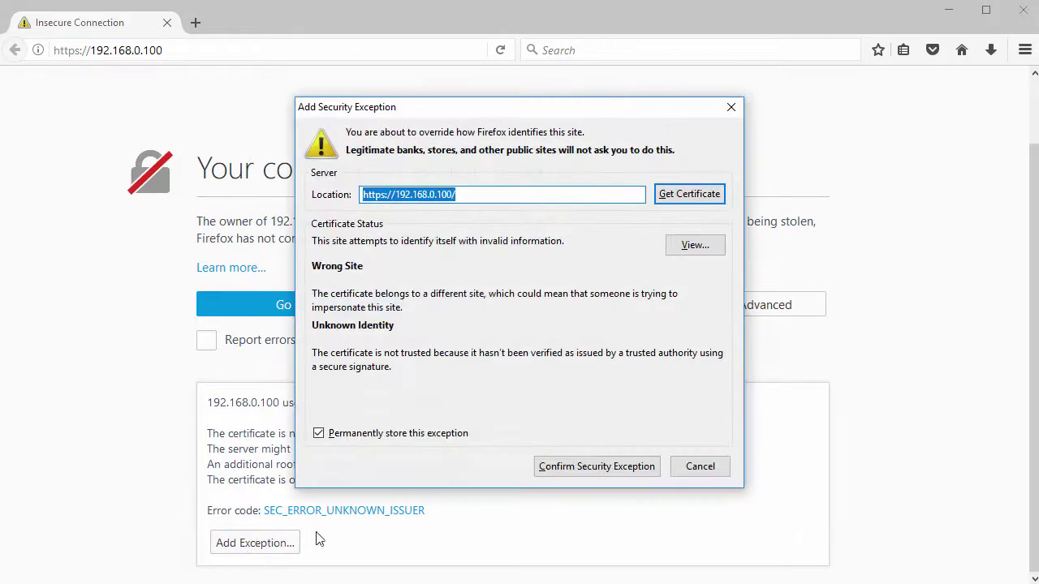
left_click(596, 467)
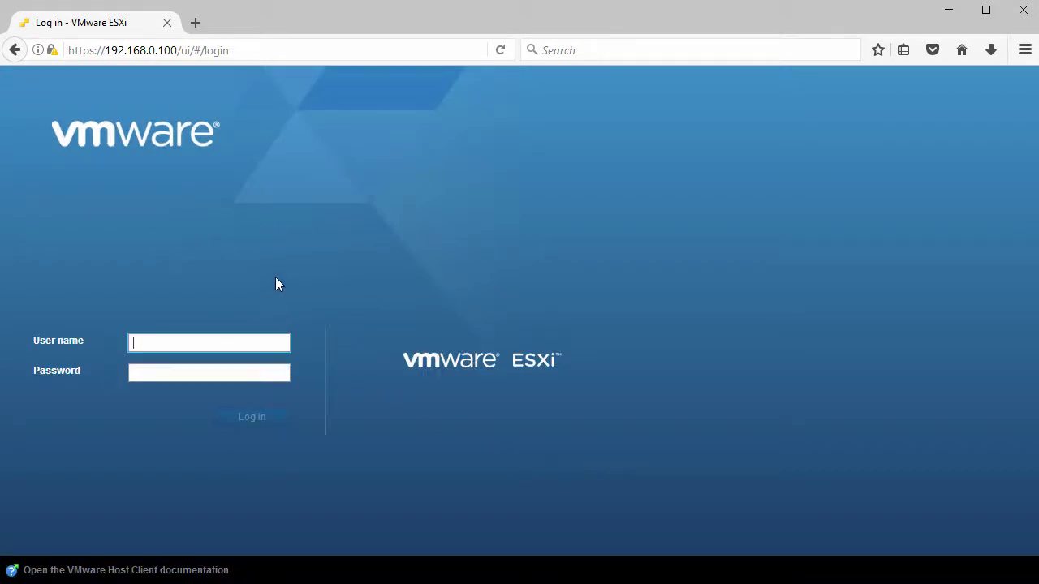
Log in to the ESXi Host Client as root with the account password.
type("root")
key("Tab")
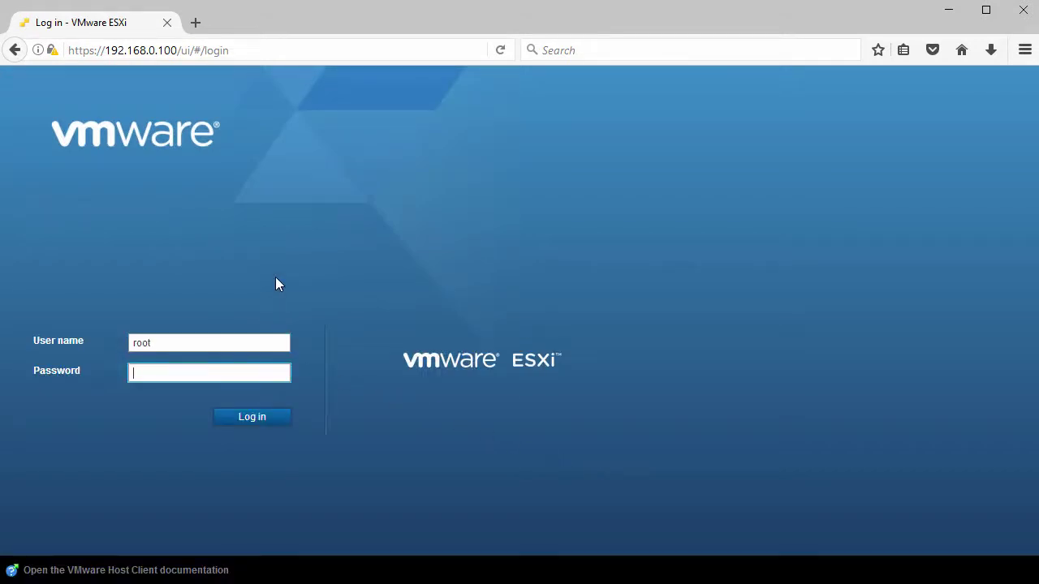
type("••••••••")
left_click(249, 422)
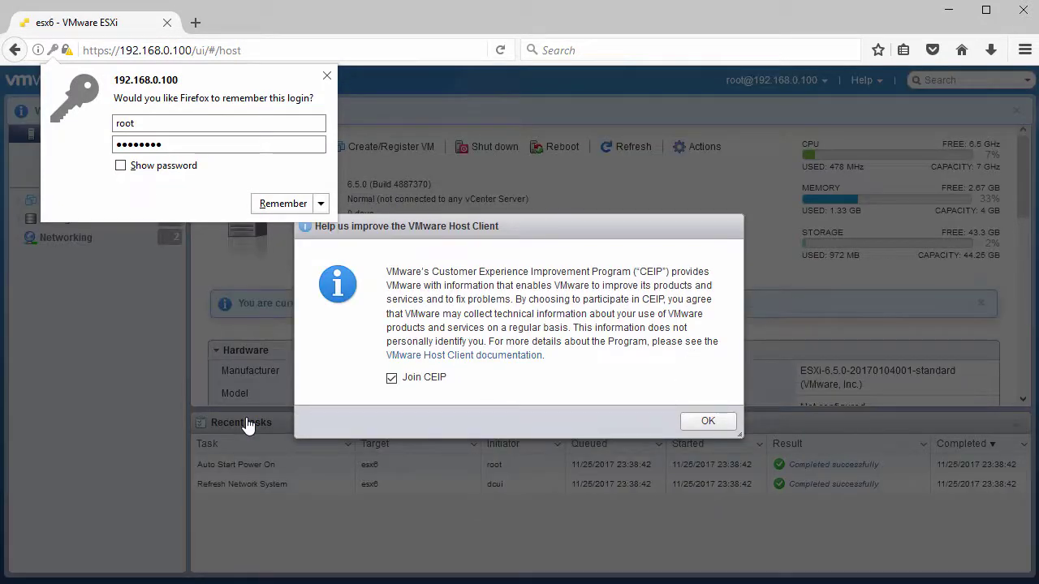
Dismiss the save-login prompt and decline joining CEIP.
left_click(331, 75)
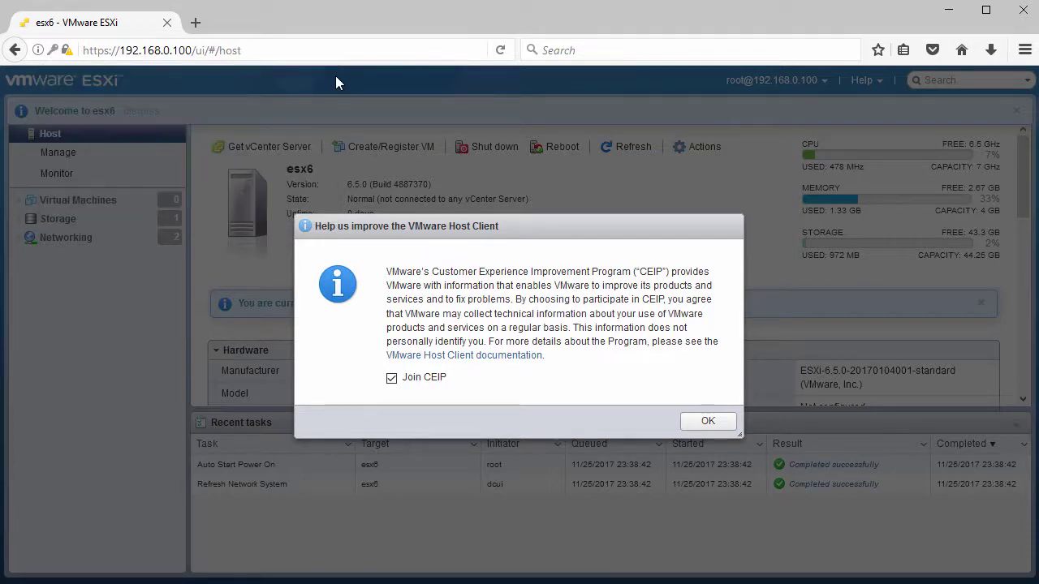
left_click(392, 378)
left_click(705, 420)
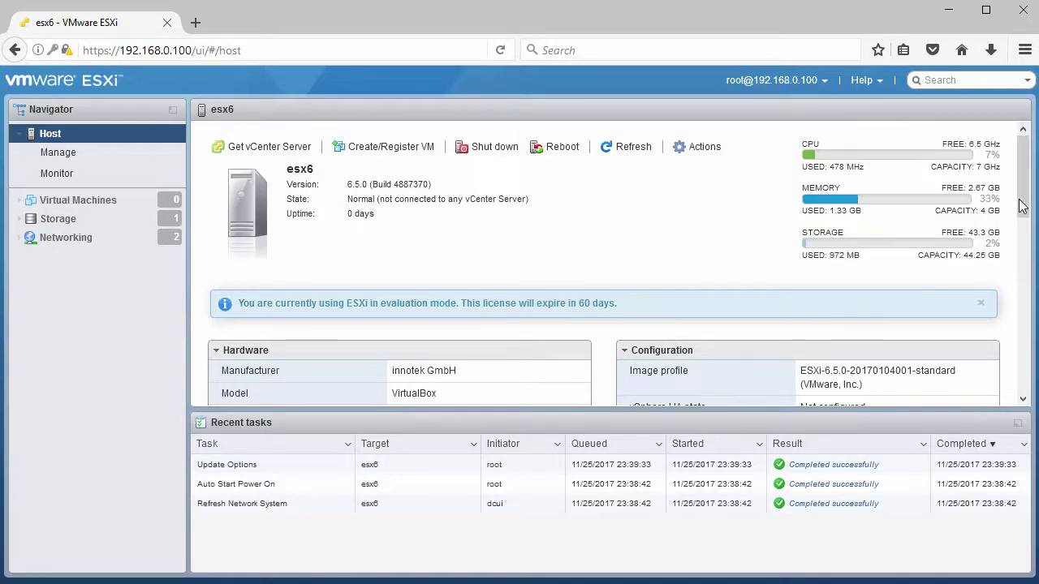
Browse the host's Manage and Monitor pages, then show the empty Virtual Machines list.
scroll(1026, 210, "down", 1)
left_click_drag(1027, 227, 1022, 185)
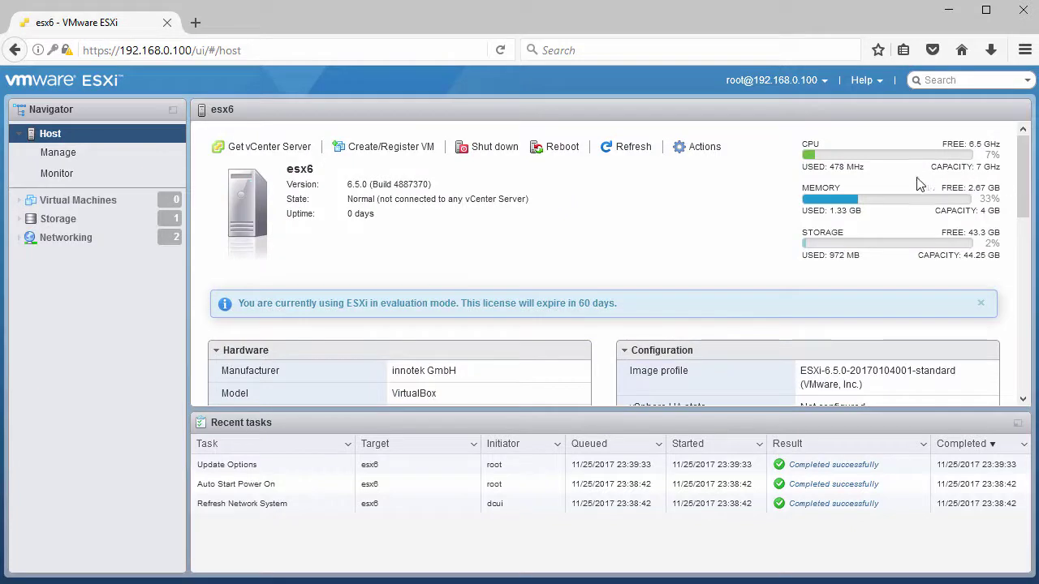
left_click(64, 156)
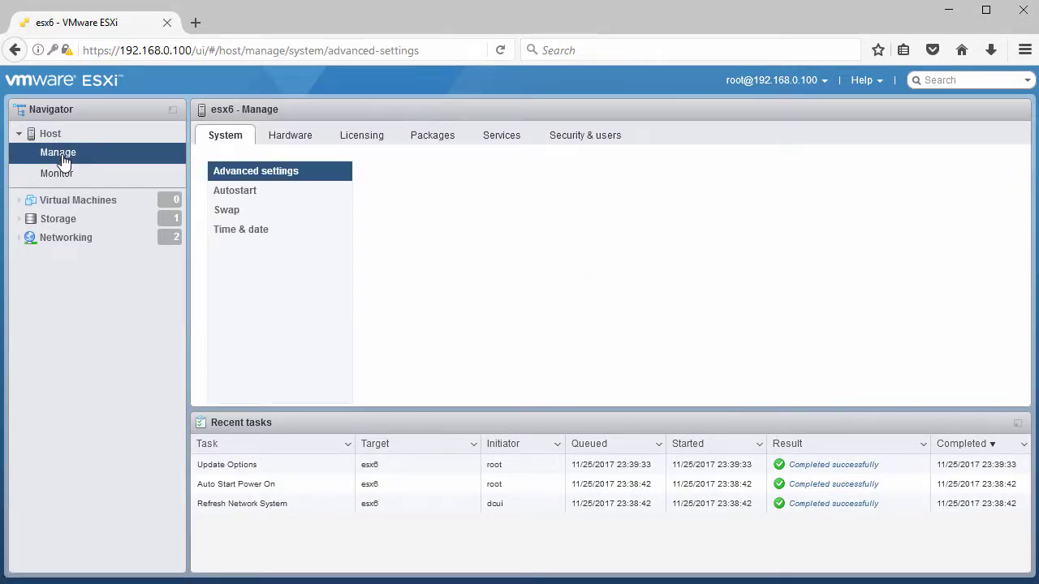
left_click(63, 177)
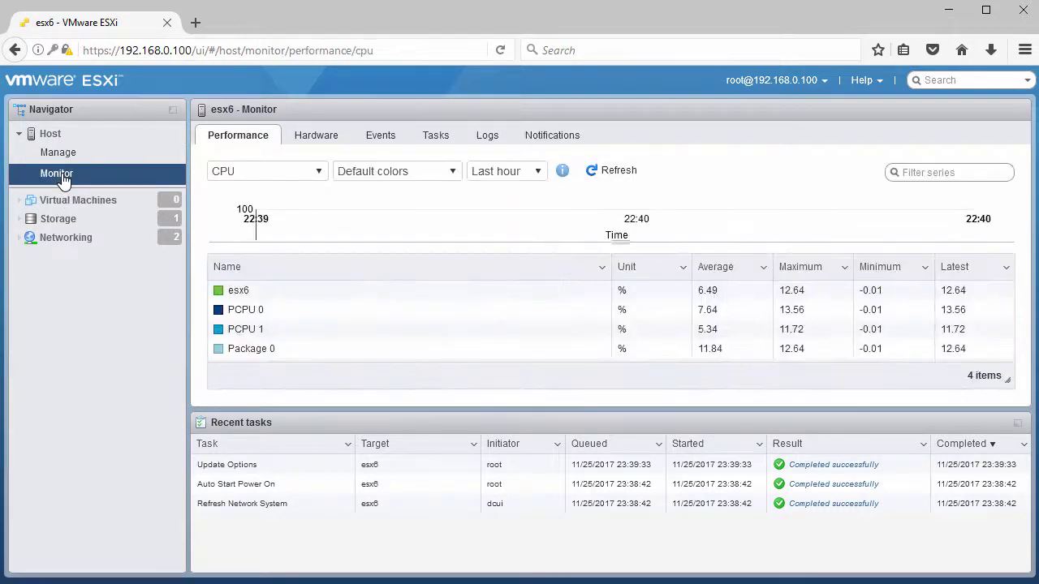
left_click(65, 202)
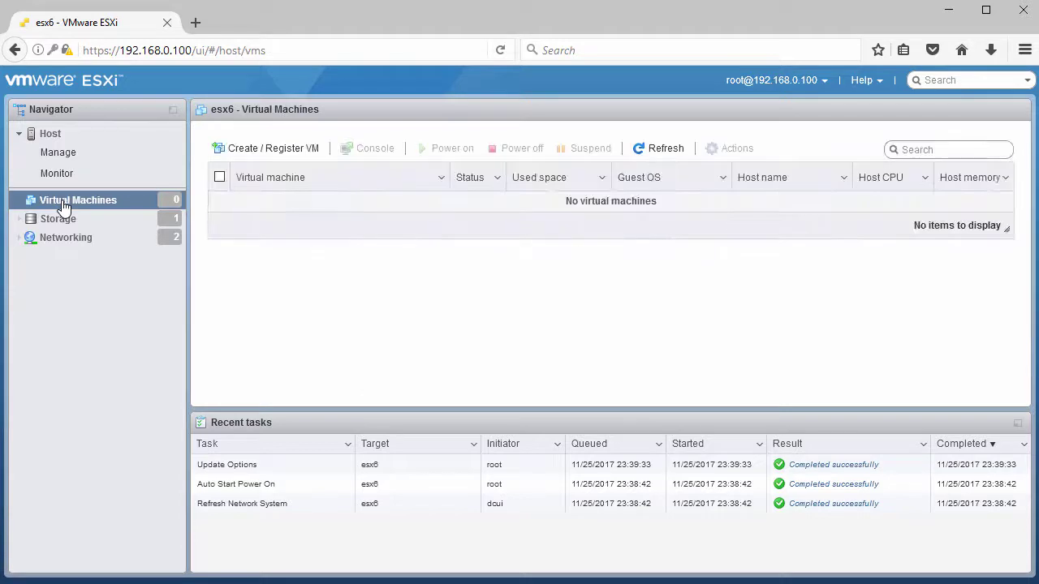
Start the Create / Register VM wizard for a brand-new virtual machine.
left_click(274, 150)
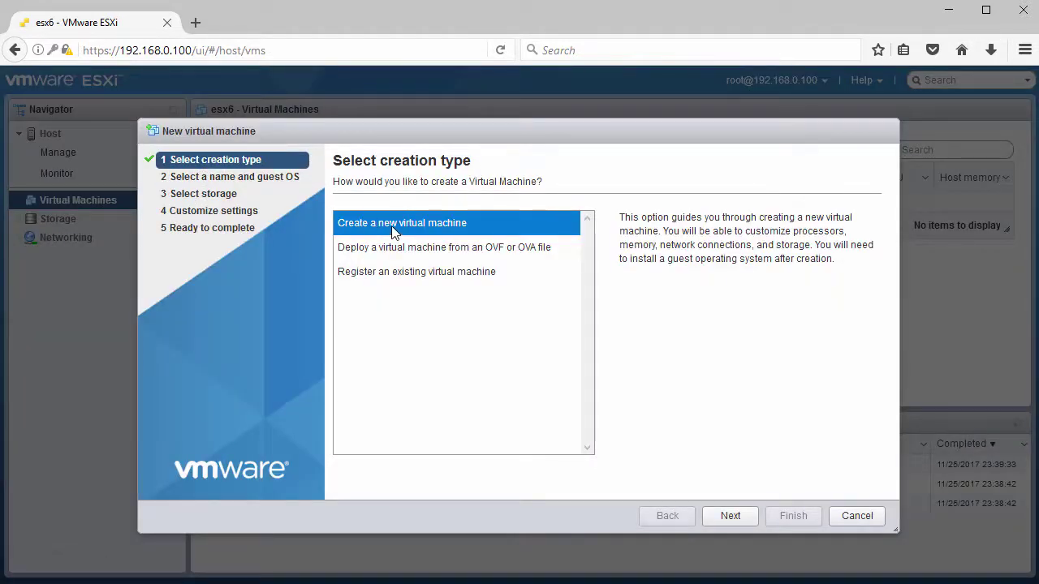
left_click(399, 232)
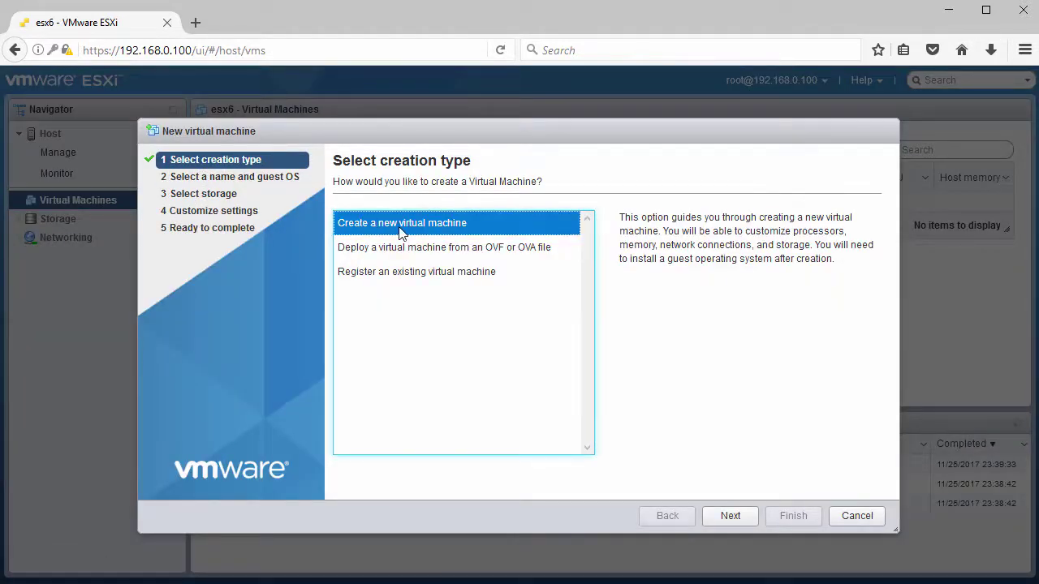
left_click(727, 520)
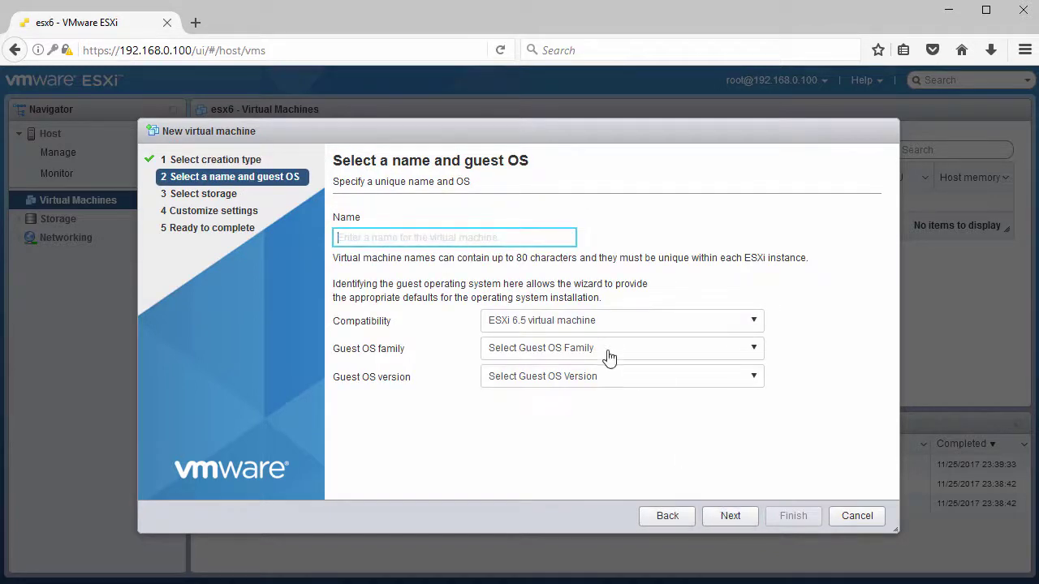
Name the VM TestVM with ESXi 6.5 compatibility and Other Linux (32-bit) guest OS.
type("TestVM")
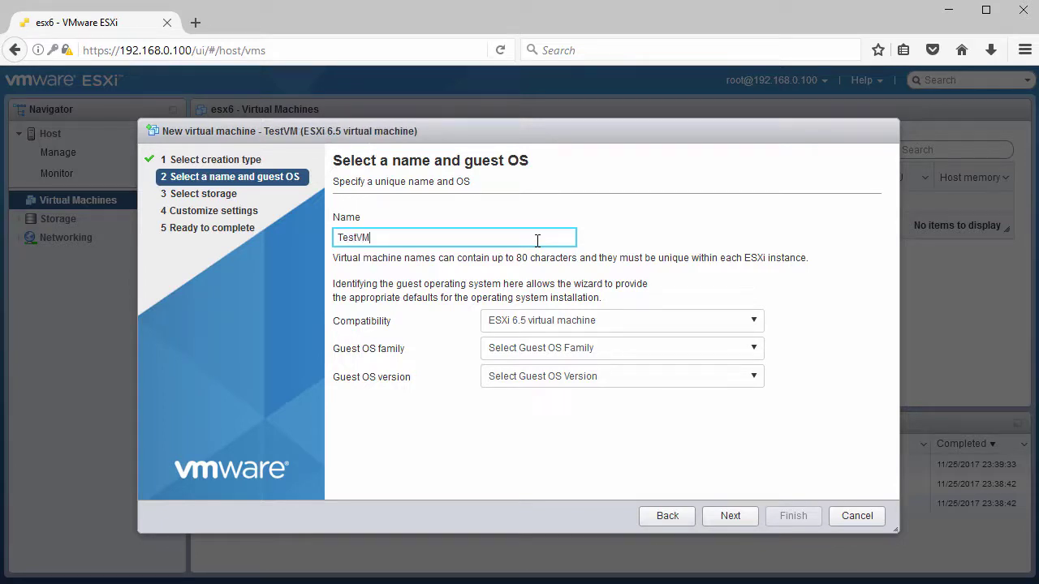
left_click(617, 322)
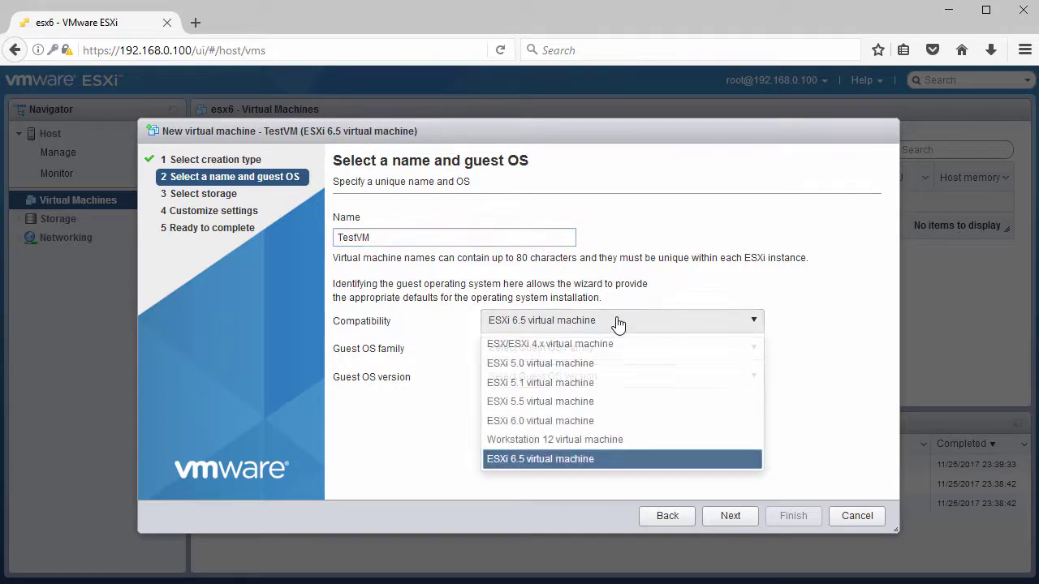
left_click(617, 322)
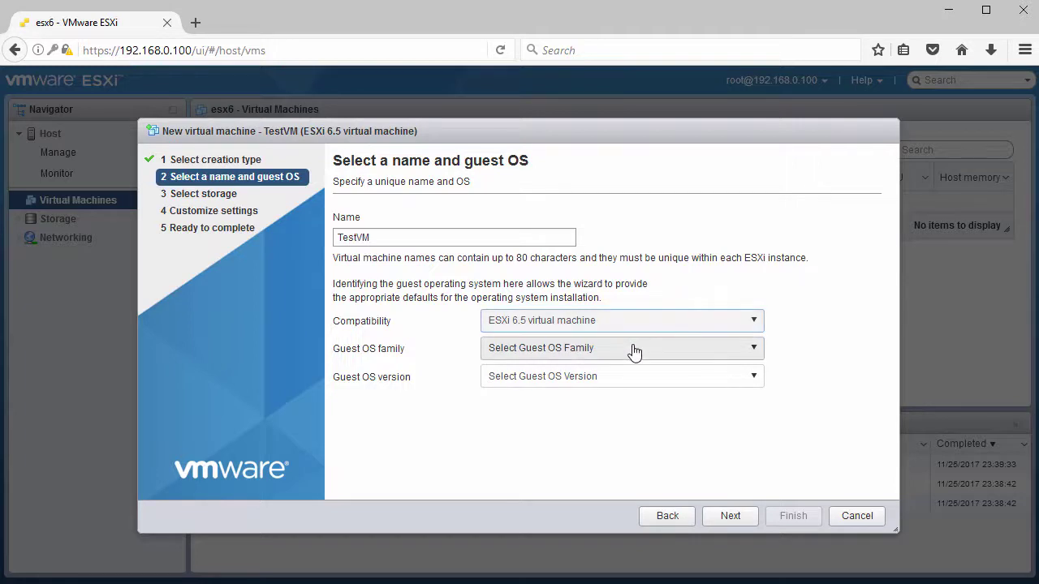
left_click(568, 352)
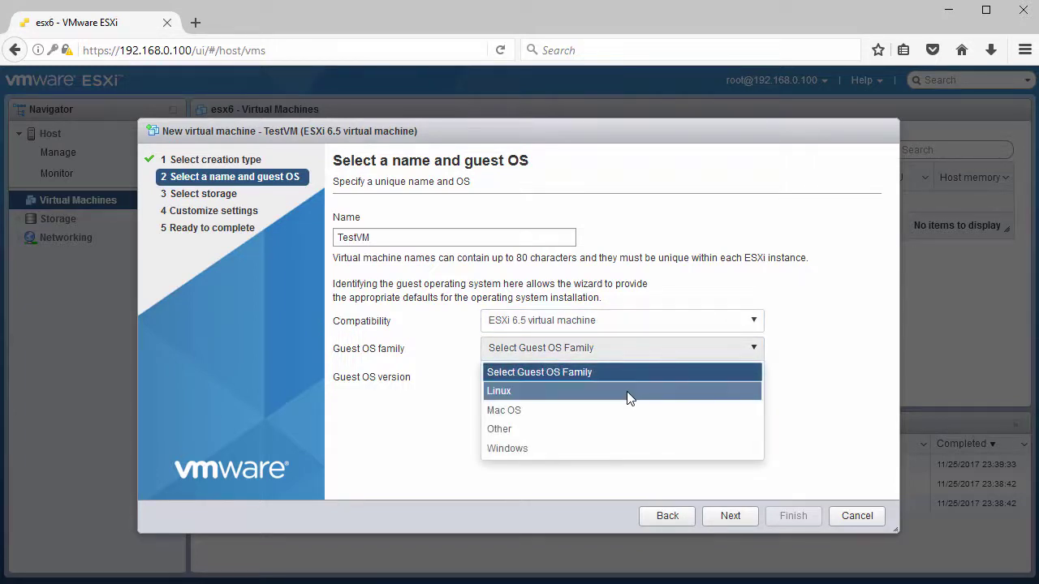
left_click(630, 397)
left_click(641, 383)
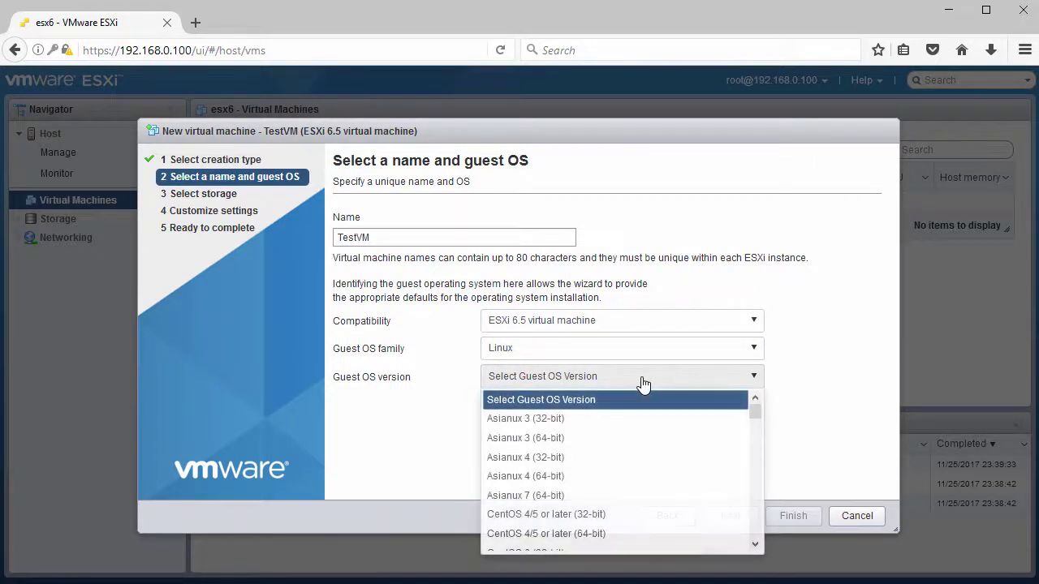
left_click_drag(753, 411, 760, 477)
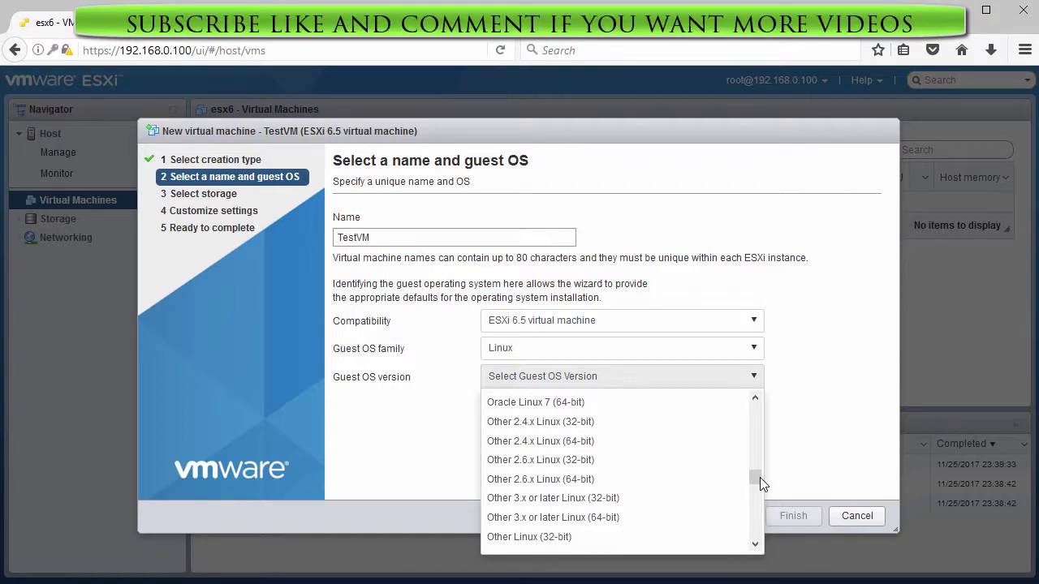
left_click(667, 532)
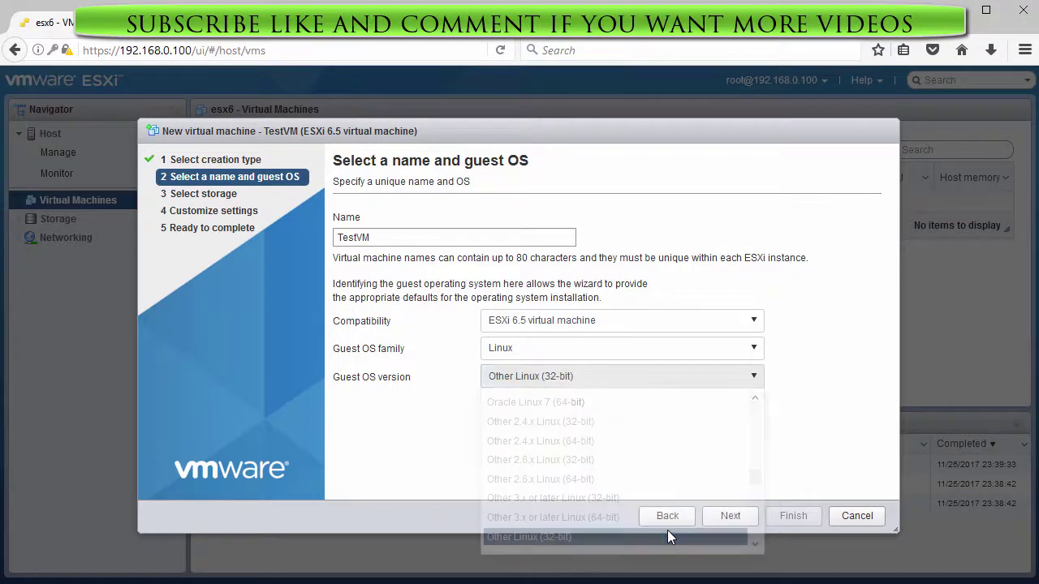
Keep datastore1 and default hardware (1 CPU, 256 MB, 8 GB disk) and finish creating TestVM.
left_click(726, 516)
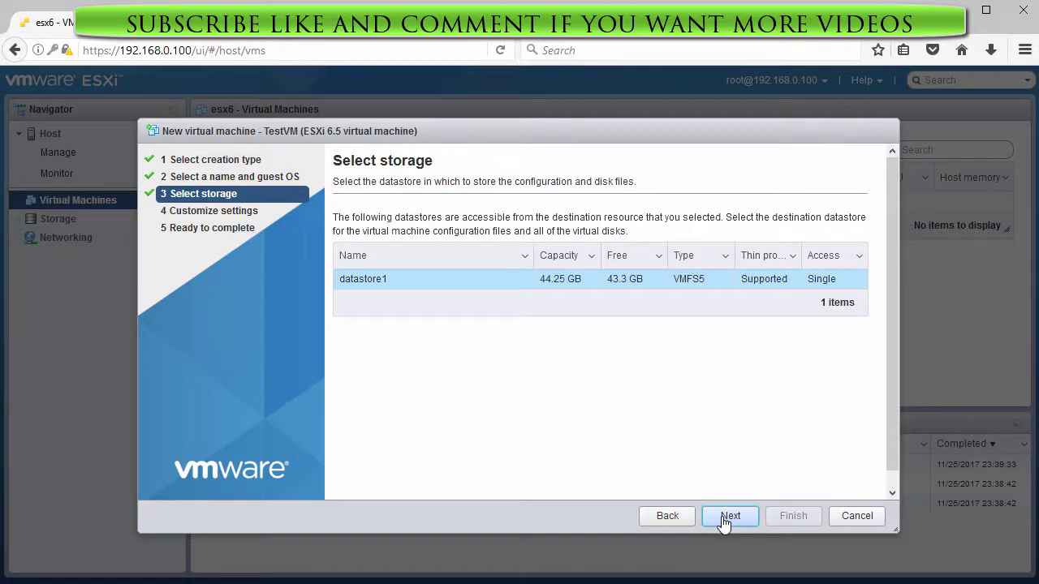
left_click(728, 517)
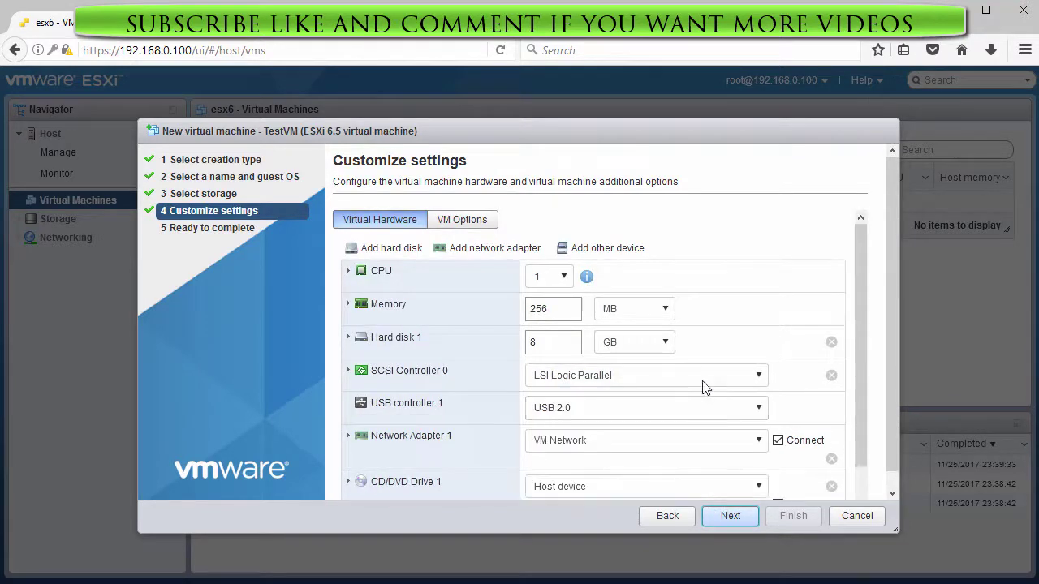
scroll(703, 388, "down", 1)
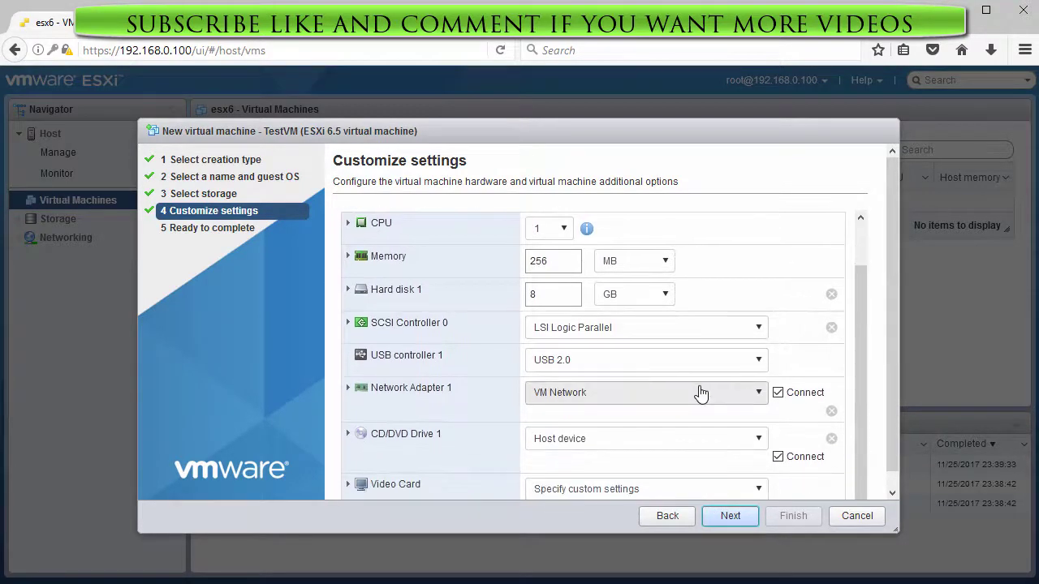
left_click(729, 516)
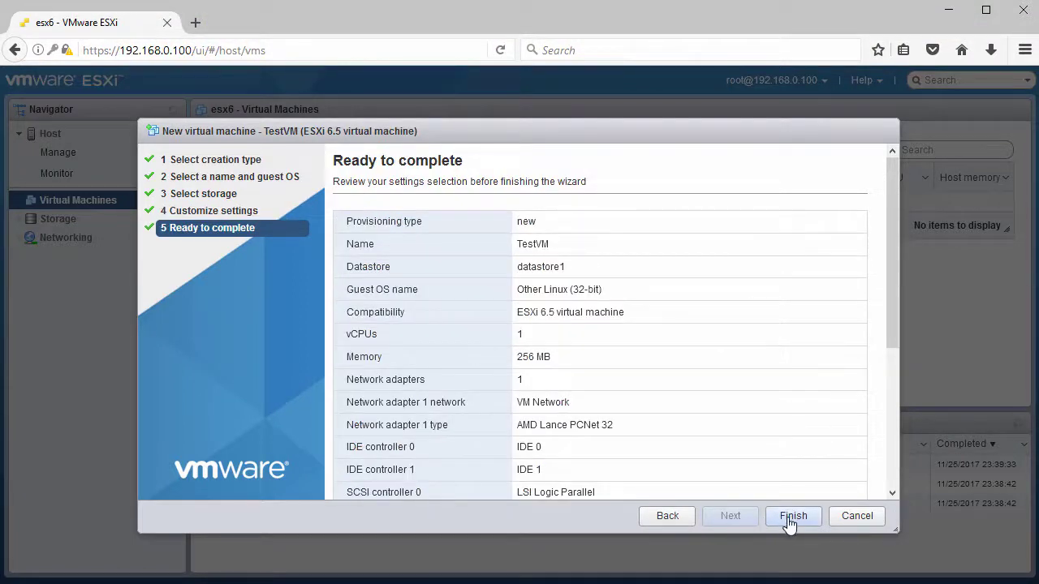
left_click(792, 517)
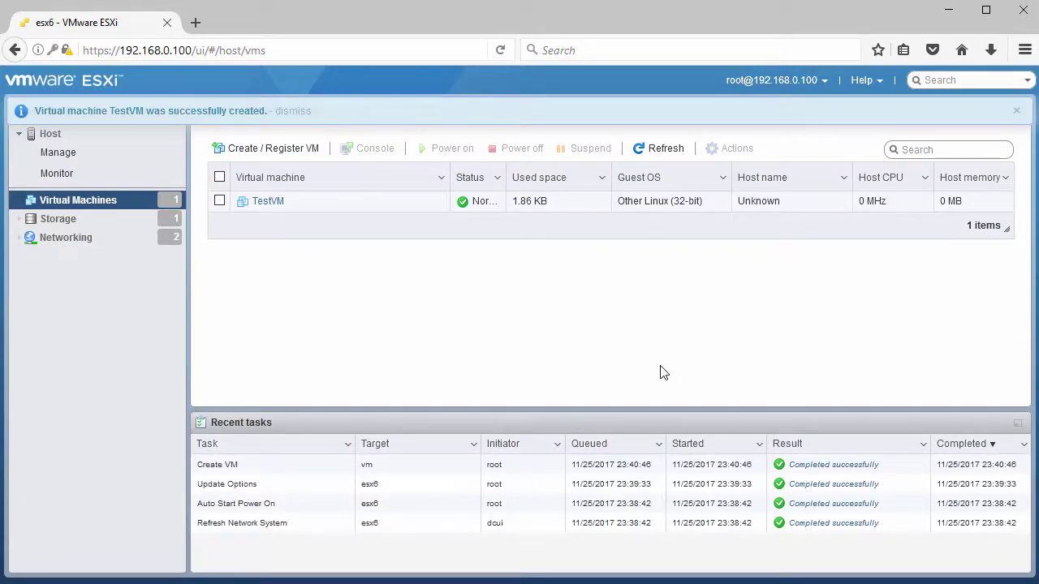
Open TestVM's details page and look over its information.
left_click(268, 202)
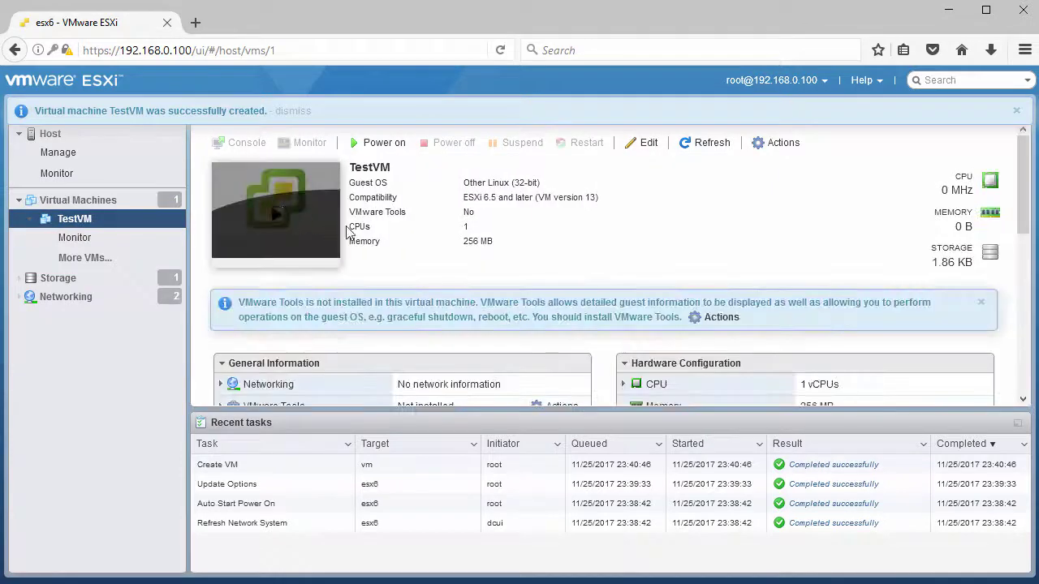
scroll(533, 262, "down", 5)
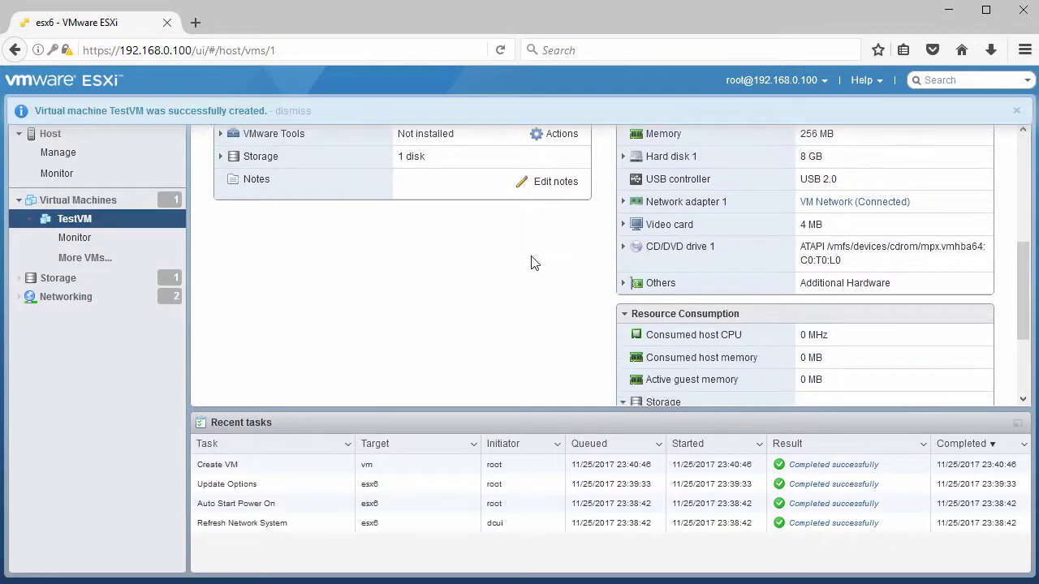
scroll(534, 263, "up", 5)
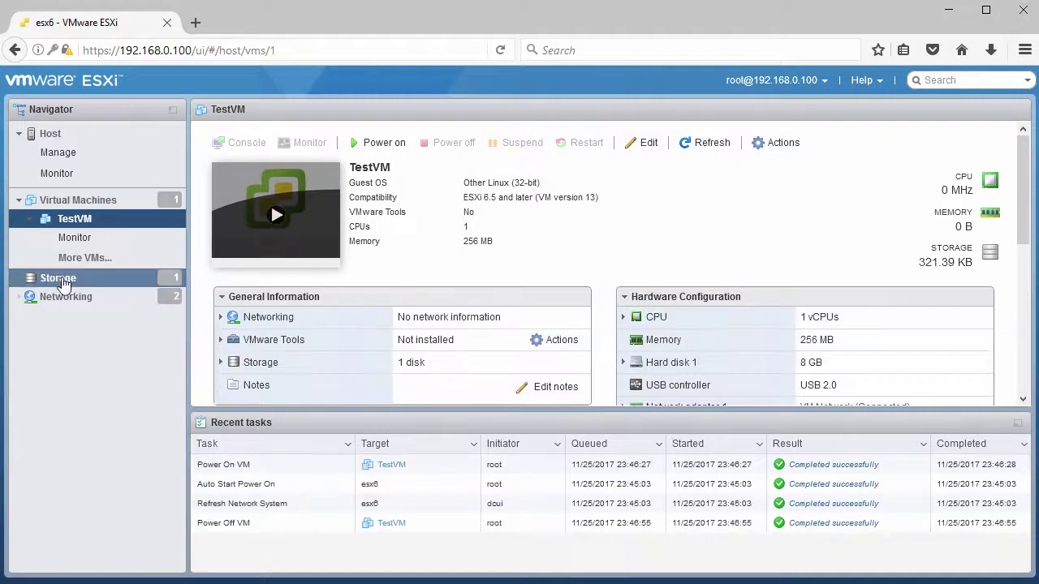
Review the host's datastores, storage adapters, devices and port groups, ending on the esx6 summary.
left_click(58, 279)
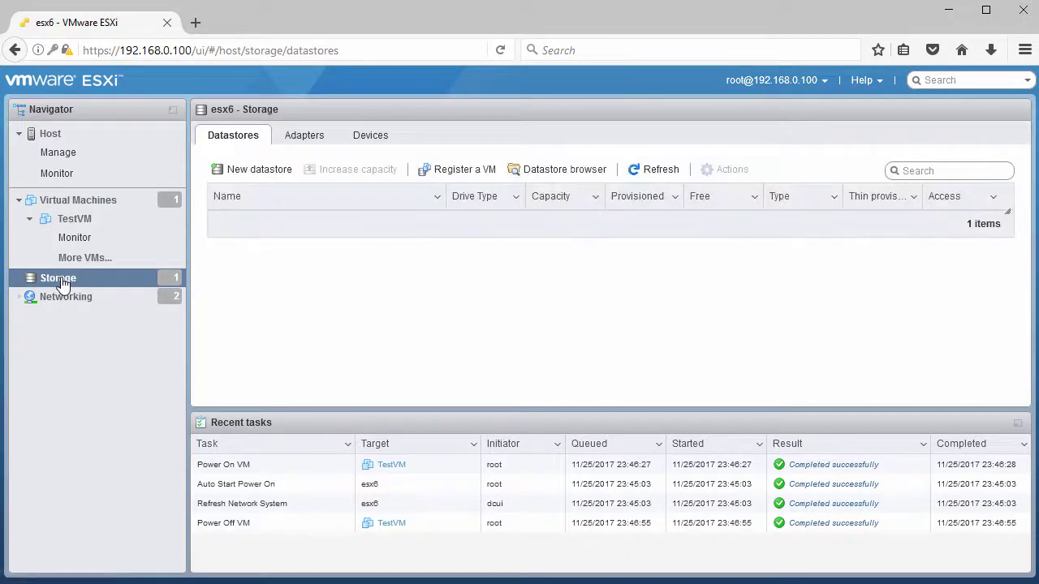
left_click(305, 146)
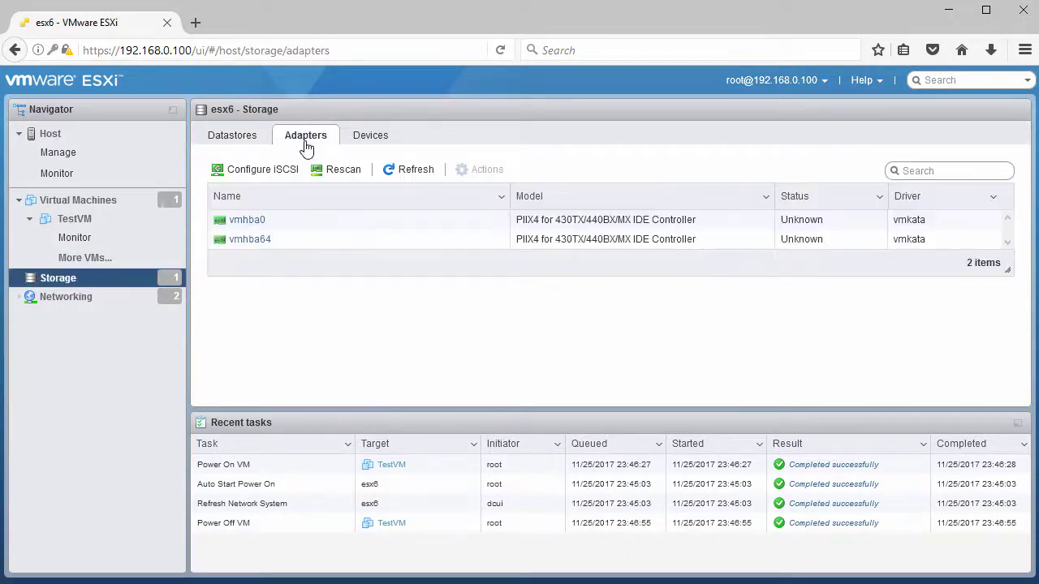
left_click(371, 139)
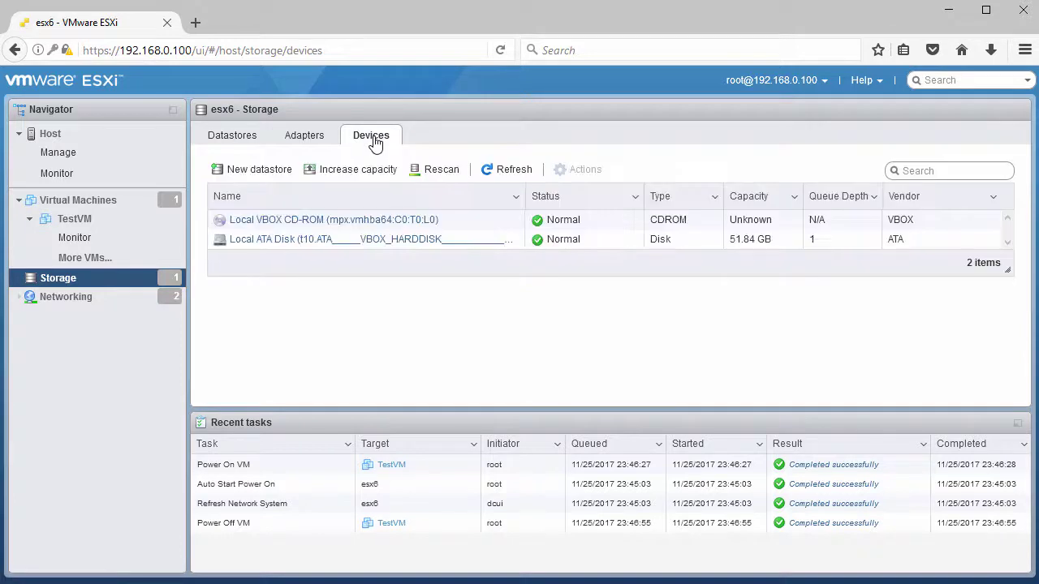
left_click(73, 297)
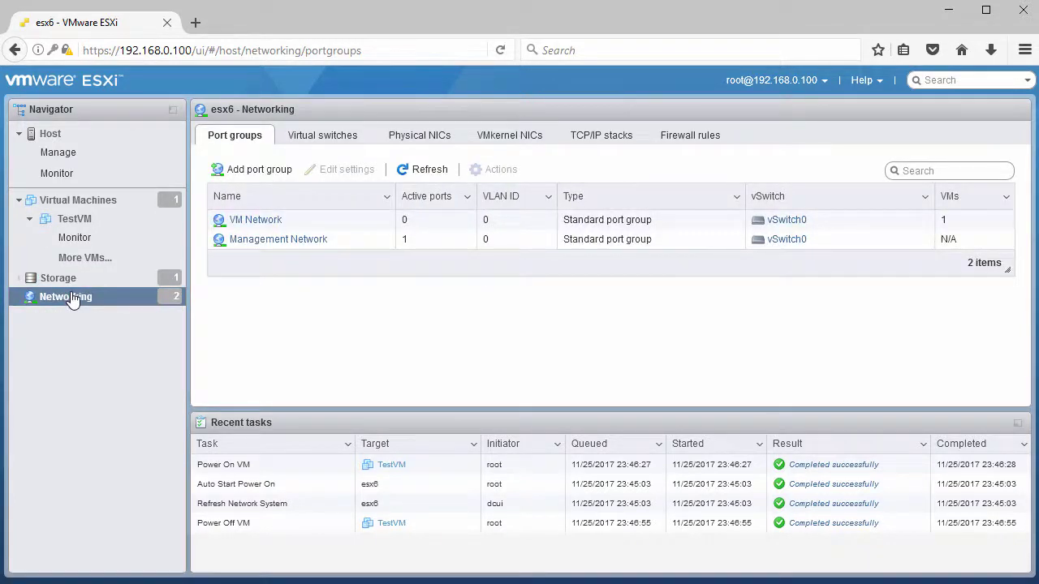
left_click(87, 227)
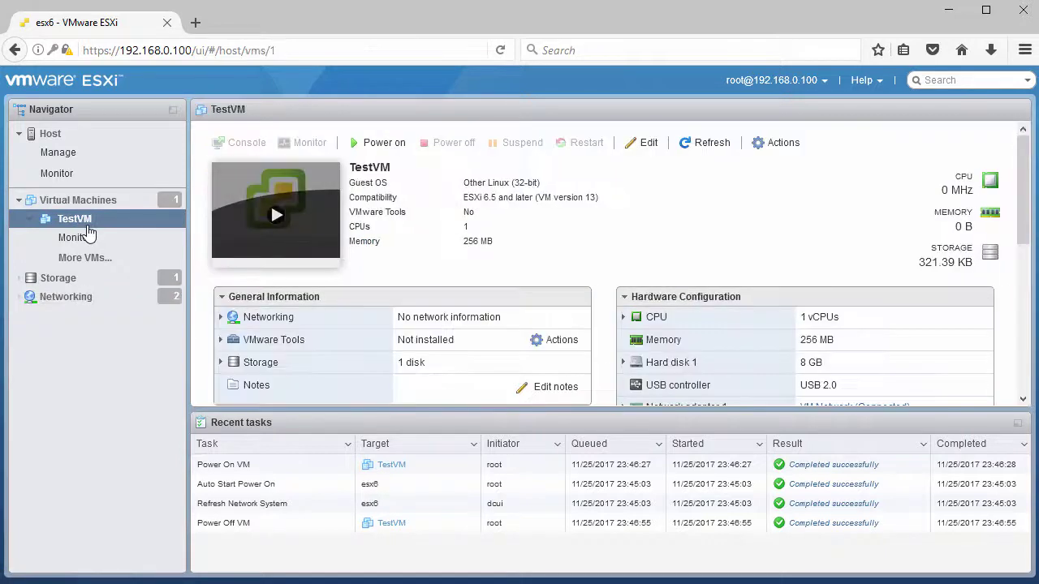
left_click(62, 139)
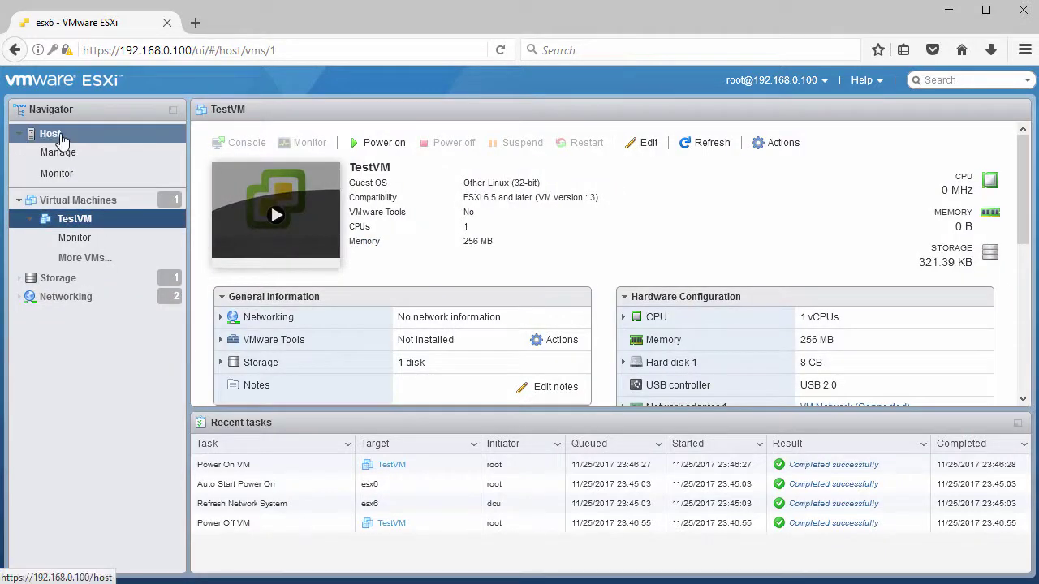